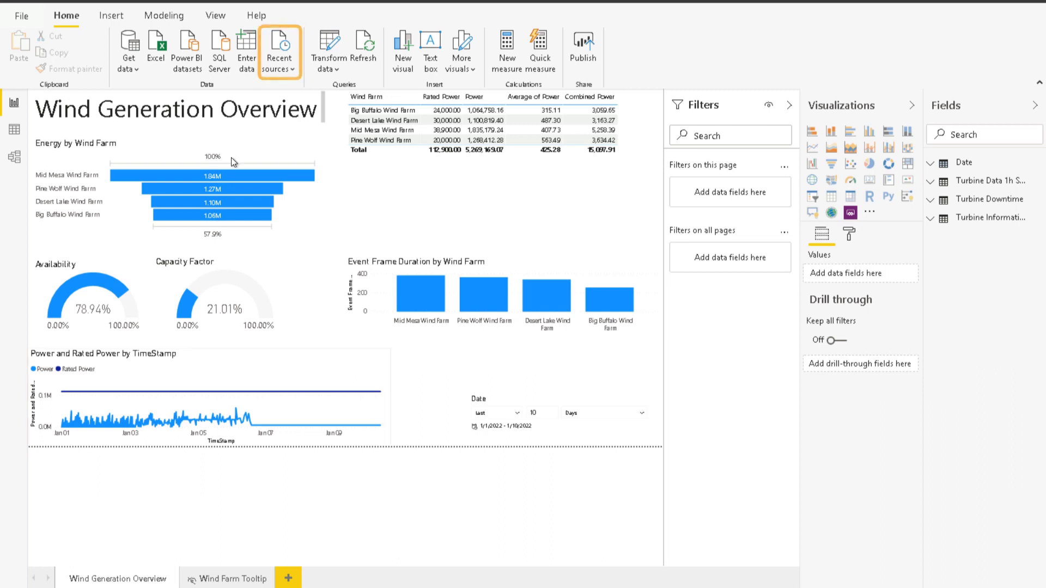
Step: Import the Turbine Running Data table (99,072 rows) from the recent PISRV01: PI_World source
{"action": "left_click", "coordinate": [278, 69]}
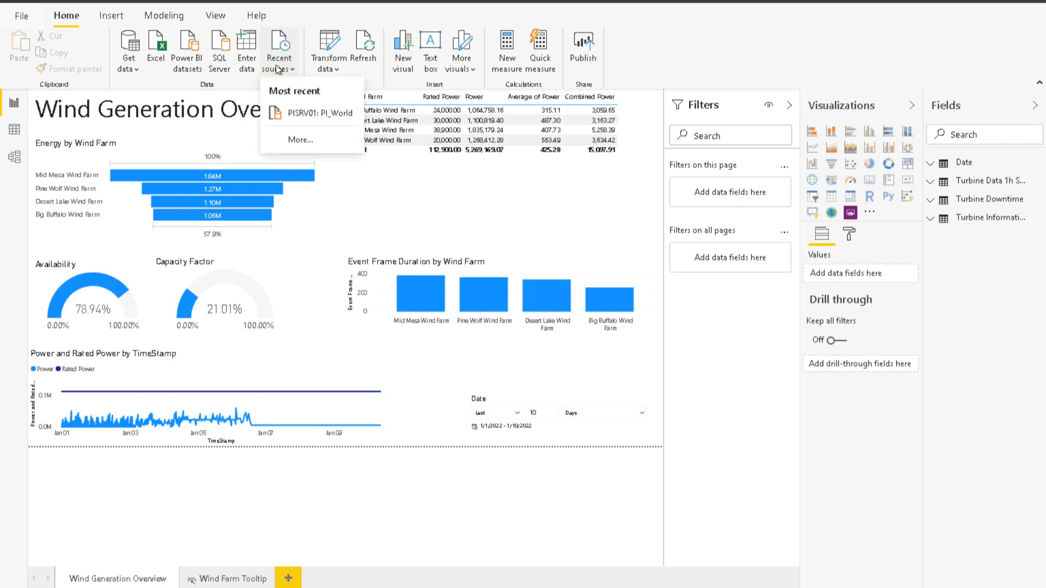
{"action": "left_click", "coordinate": [305, 113]}
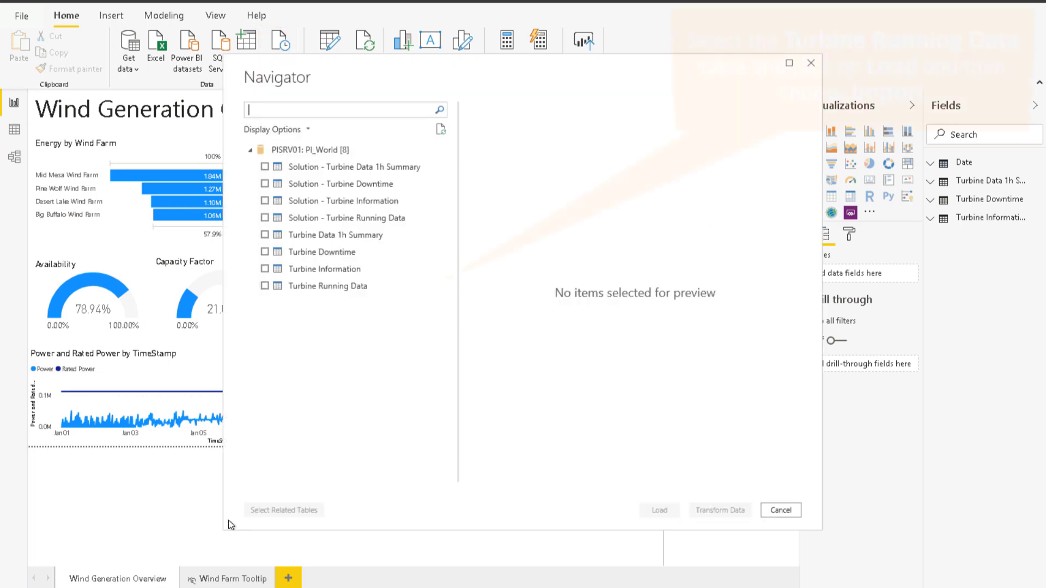
{"action": "left_click", "coordinate": [265, 286]}
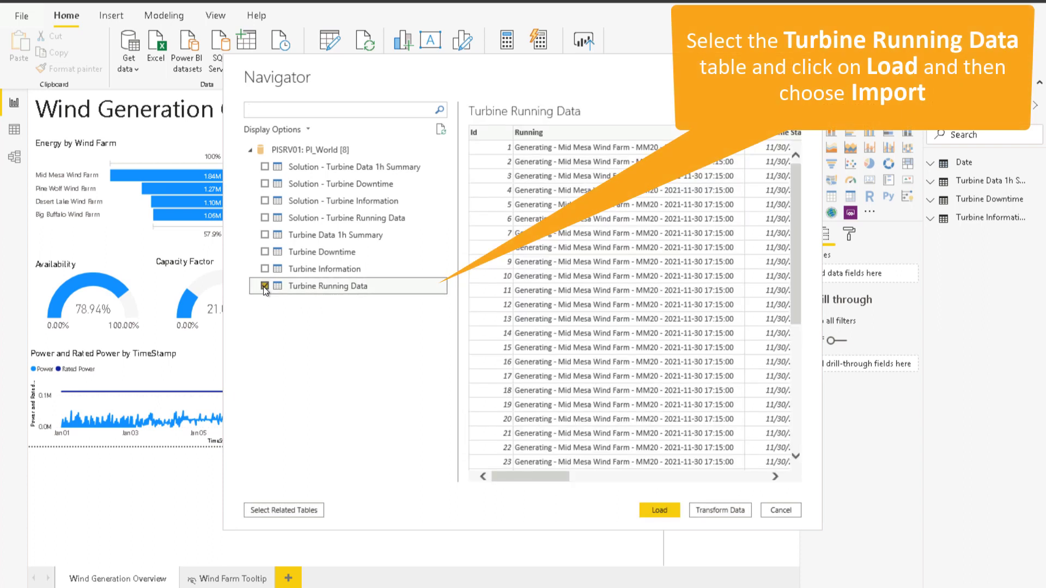
{"action": "left_click", "coordinate": [663, 511]}
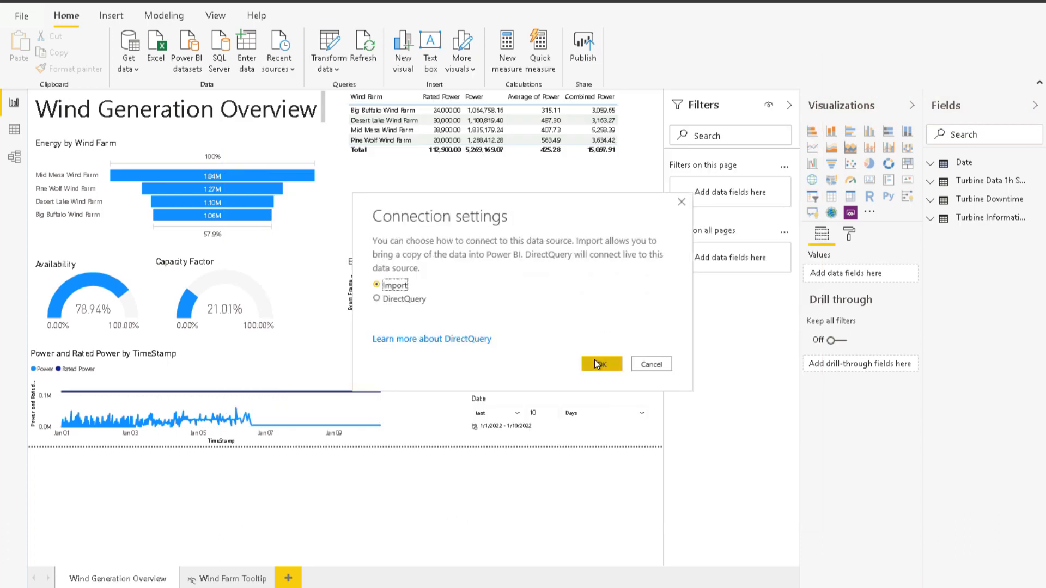
{"action": "left_click", "coordinate": [601, 364]}
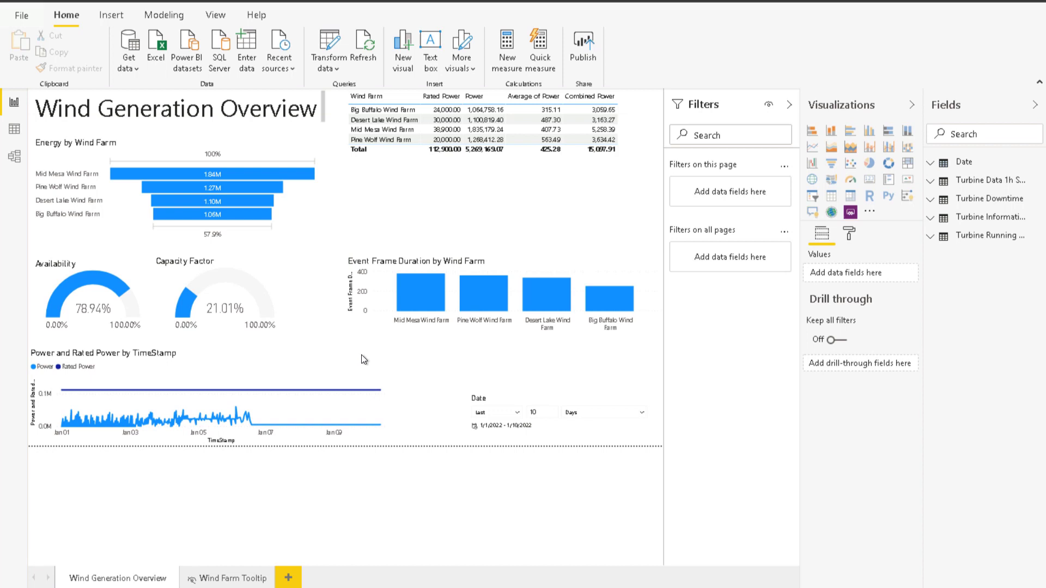
Step: Add a Date Only column from TimeStamp to the Turbine Running Data query and close the editor
{"action": "left_click", "coordinate": [329, 69]}
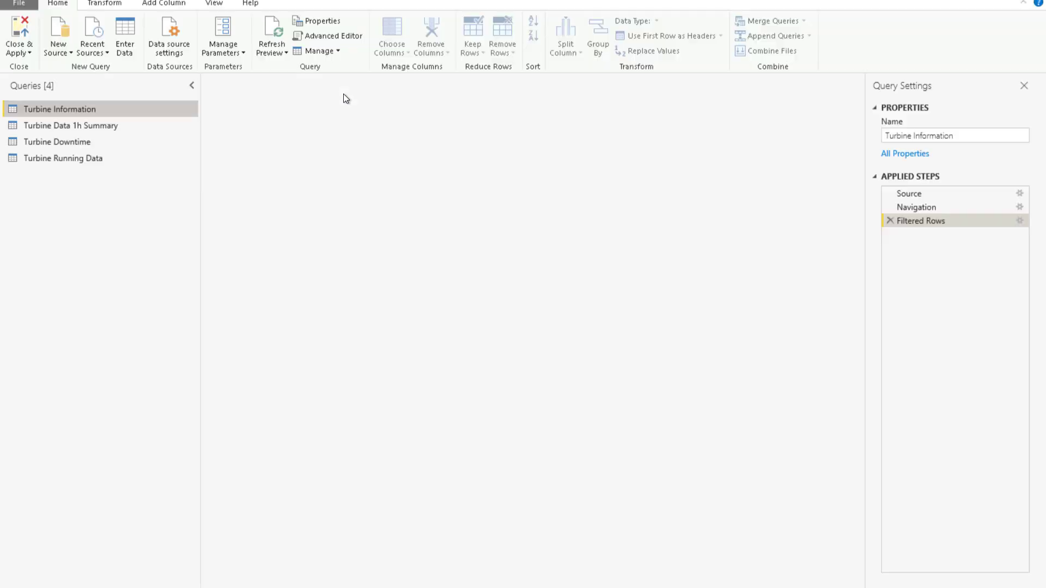
{"action": "left_click", "coordinate": [129, 162]}
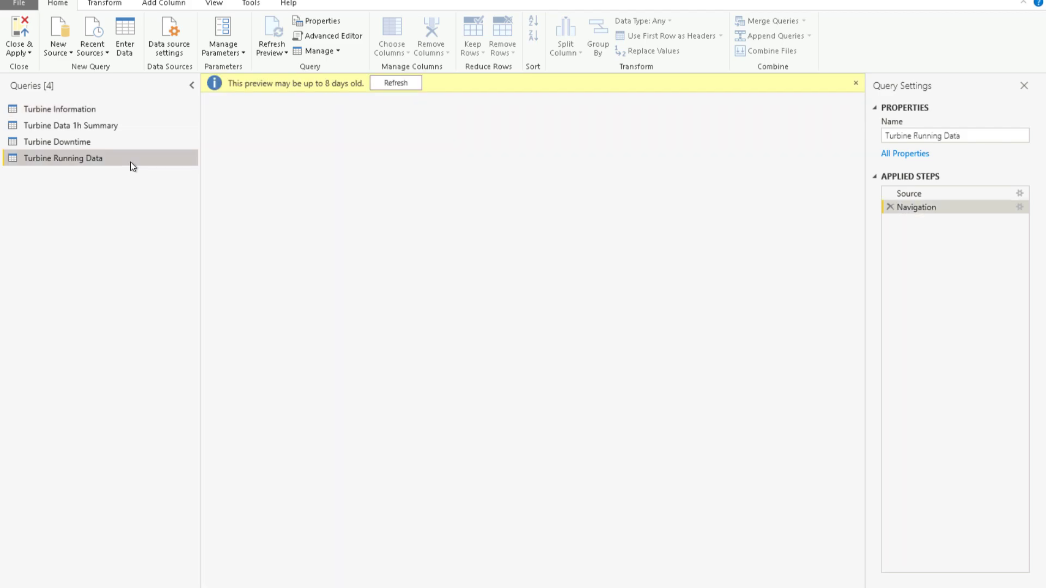
{"action": "left_click", "coordinate": [828, 124]}
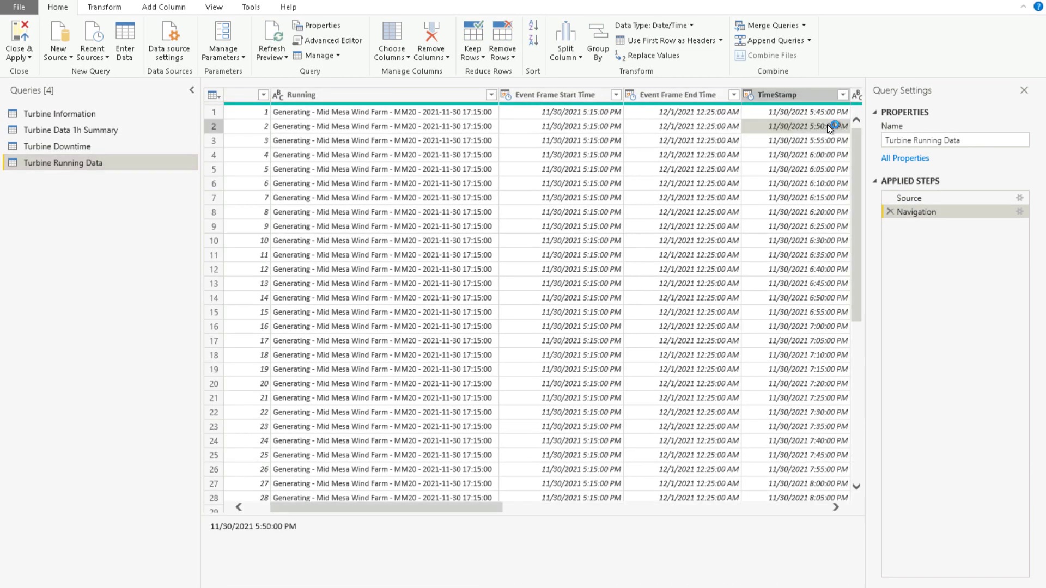
{"action": "left_click", "coordinate": [812, 99]}
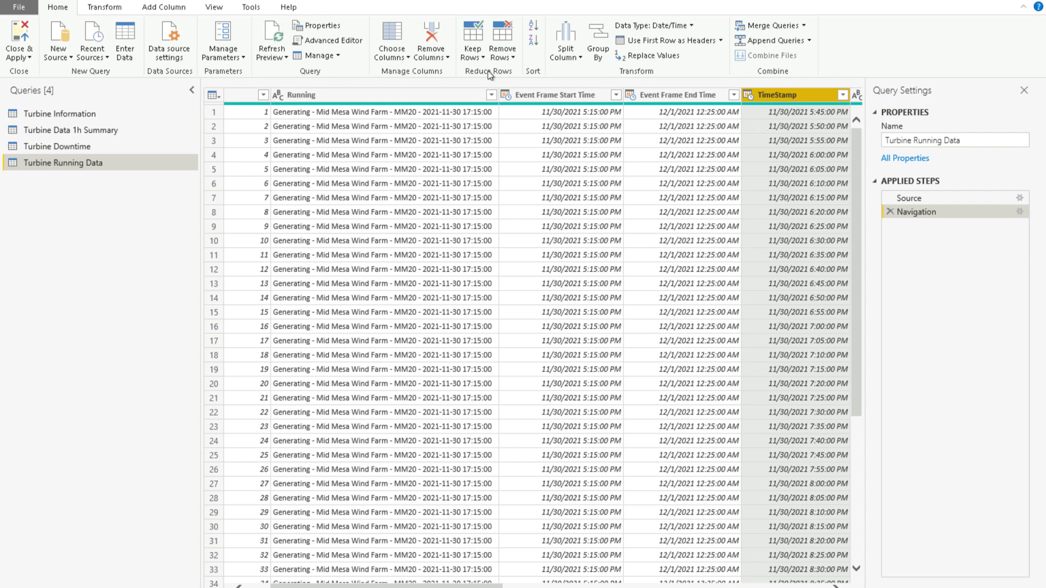
{"action": "left_click", "coordinate": [166, 8]}
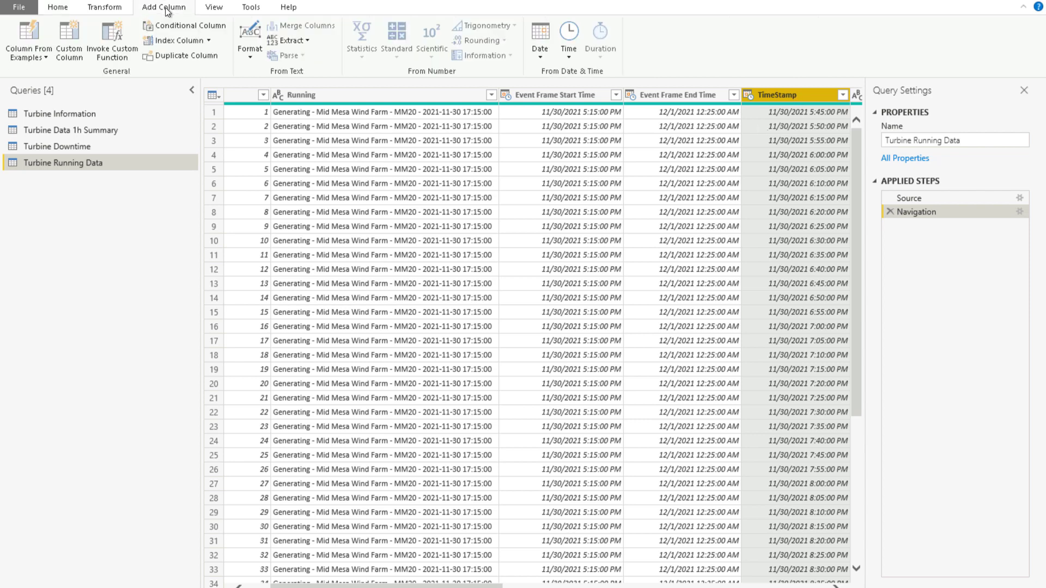
{"action": "left_click", "coordinate": [540, 57]}
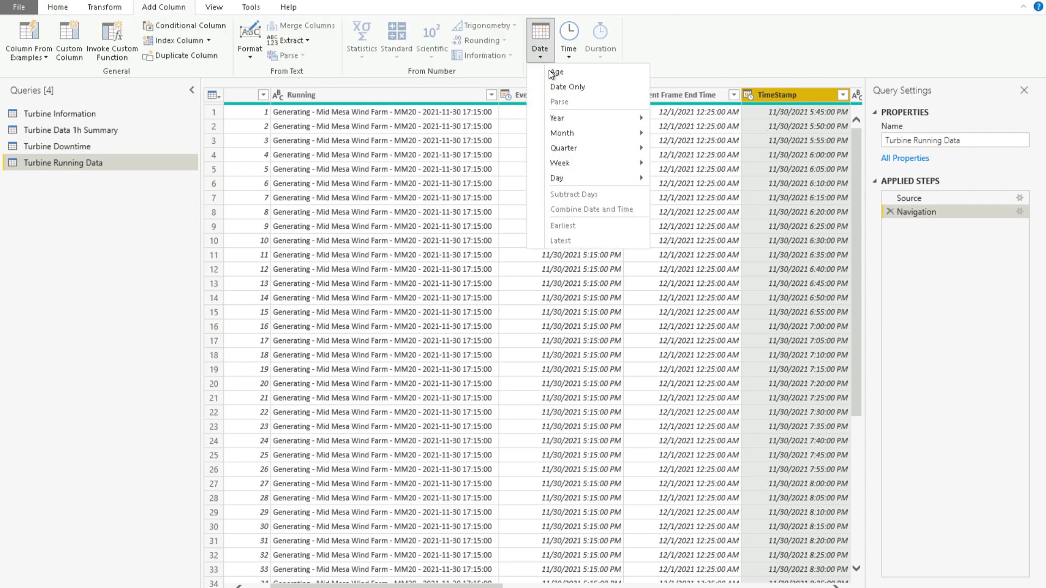
{"action": "left_click", "coordinate": [561, 90]}
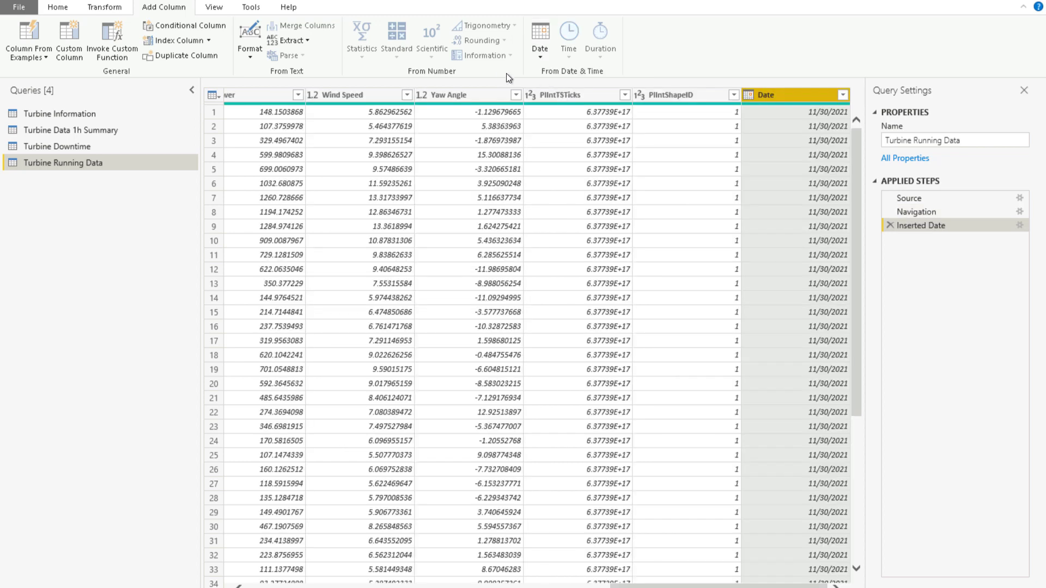
{"action": "left_click", "coordinate": [60, 7]}
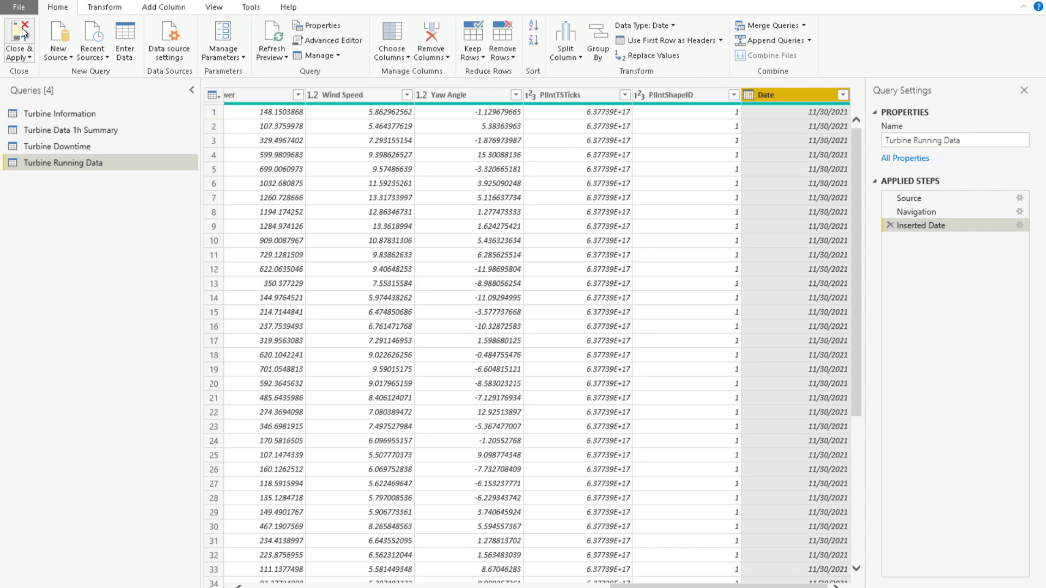
{"action": "left_click", "coordinate": [20, 39]}
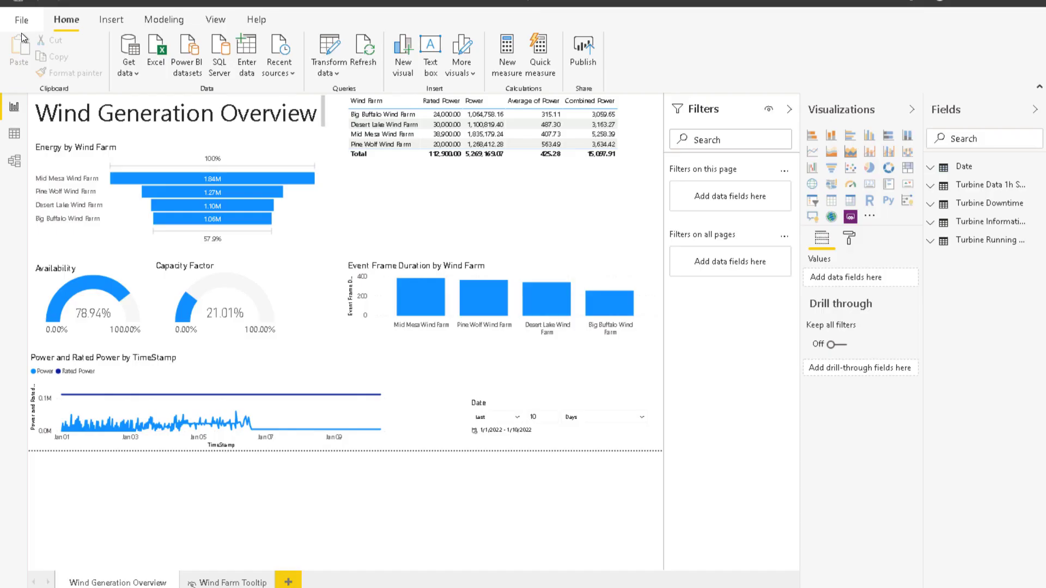
Step: In Model view, replace the automatic Id join with a Date relationship to the Date table
{"action": "left_click", "coordinate": [15, 161]}
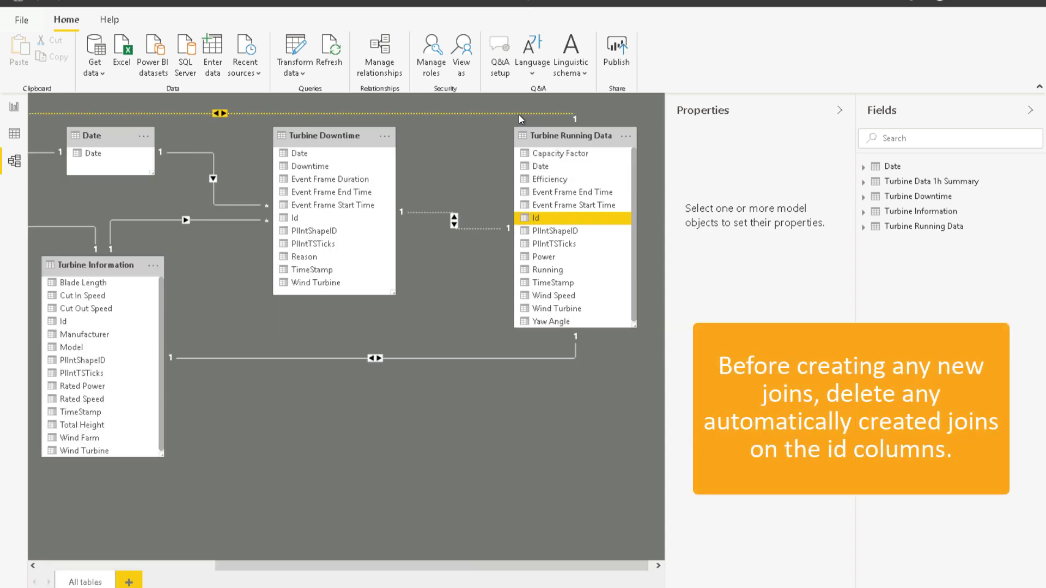
{"action": "right_click", "coordinate": [519, 114]}
{"action": "left_click", "coordinate": [529, 120]}
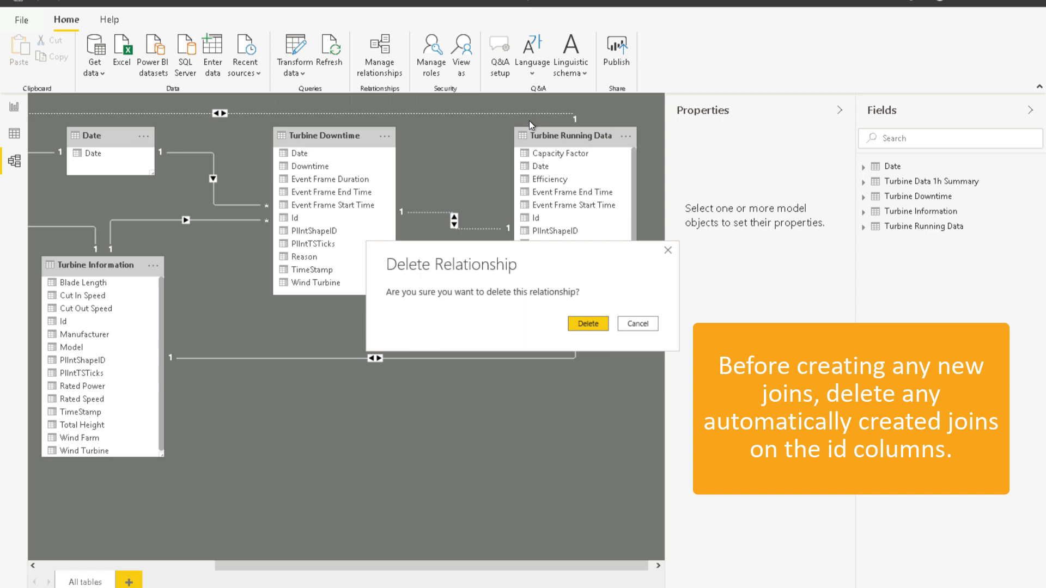
{"action": "left_click", "coordinate": [587, 324]}
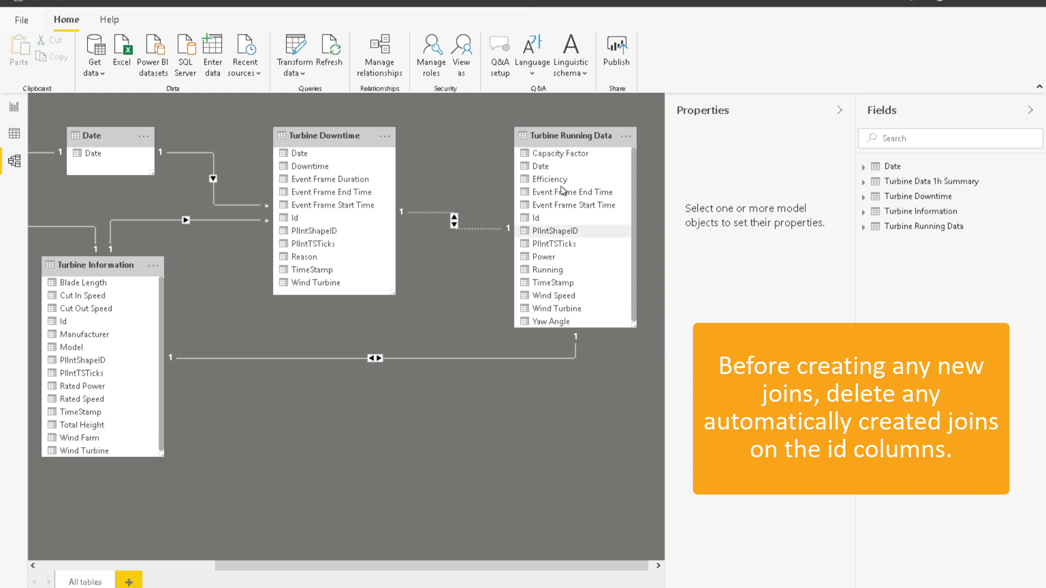
{"action": "left_click_drag", "start_coordinate": [541, 166], "coordinate": [116, 153]}
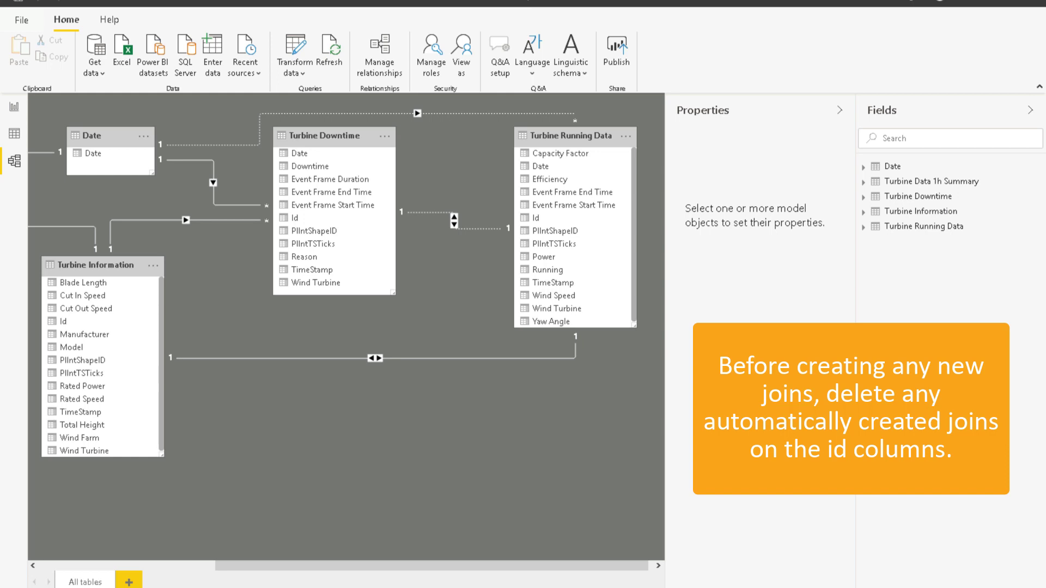
Step: Replace the Id join to Turbine Information with a Wind Turbine relationship
{"action": "left_click", "coordinate": [498, 357]}
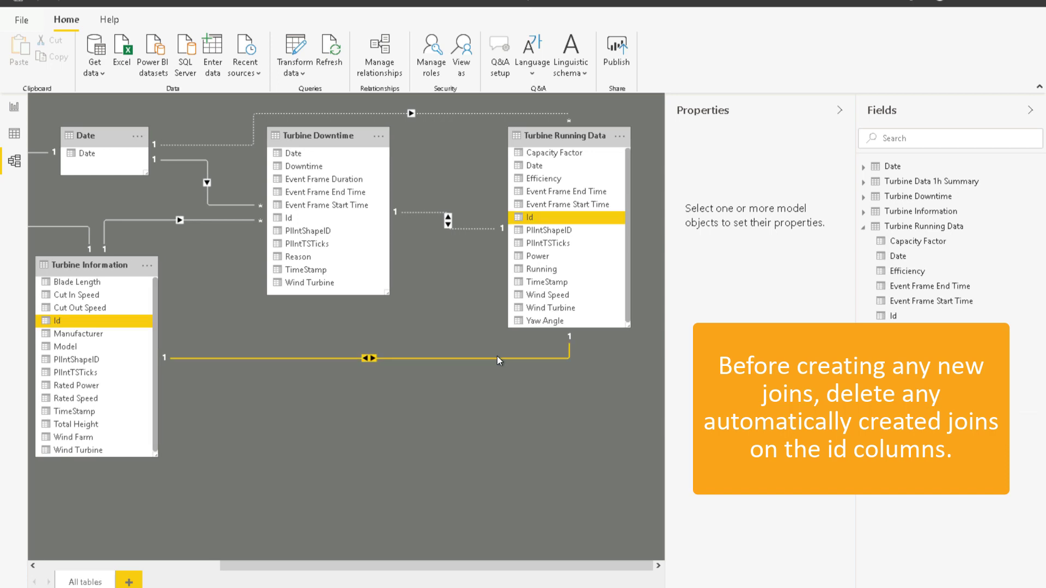
{"action": "right_click", "coordinate": [497, 357]}
{"action": "left_click", "coordinate": [534, 364]}
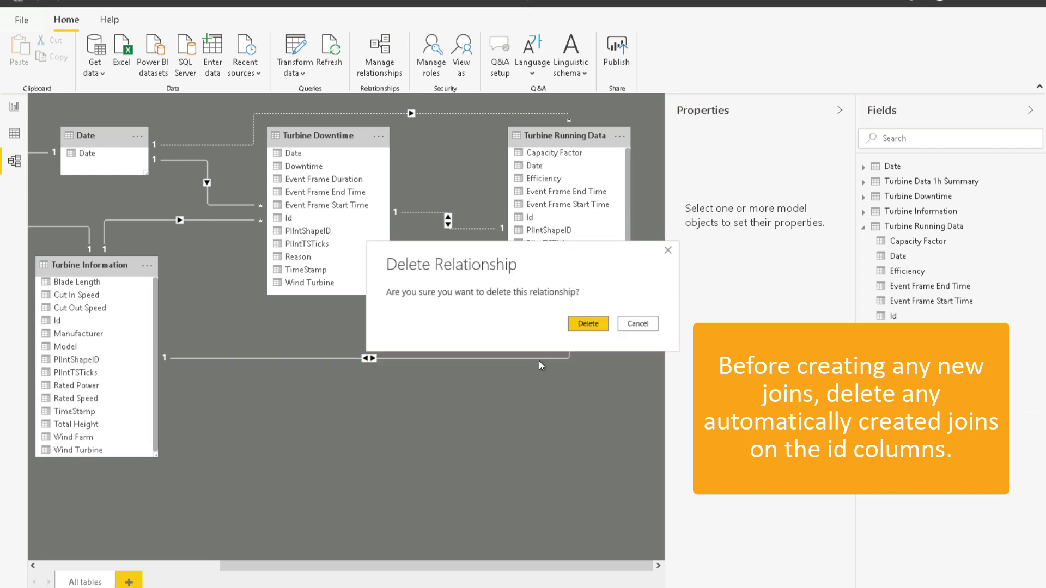
{"action": "left_click", "coordinate": [588, 324]}
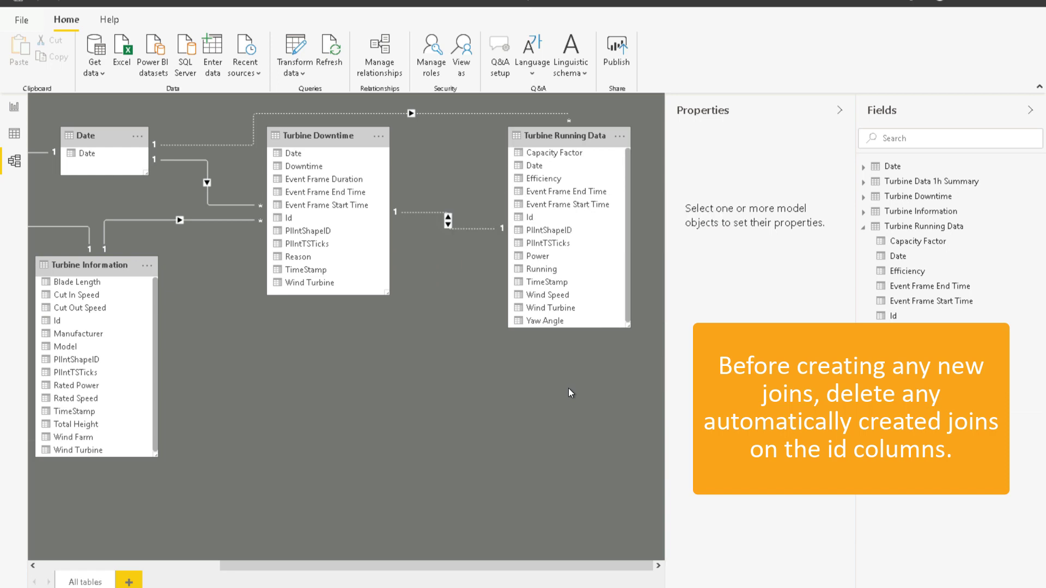
{"action": "left_click_drag", "start_coordinate": [550, 308], "coordinate": [102, 452]}
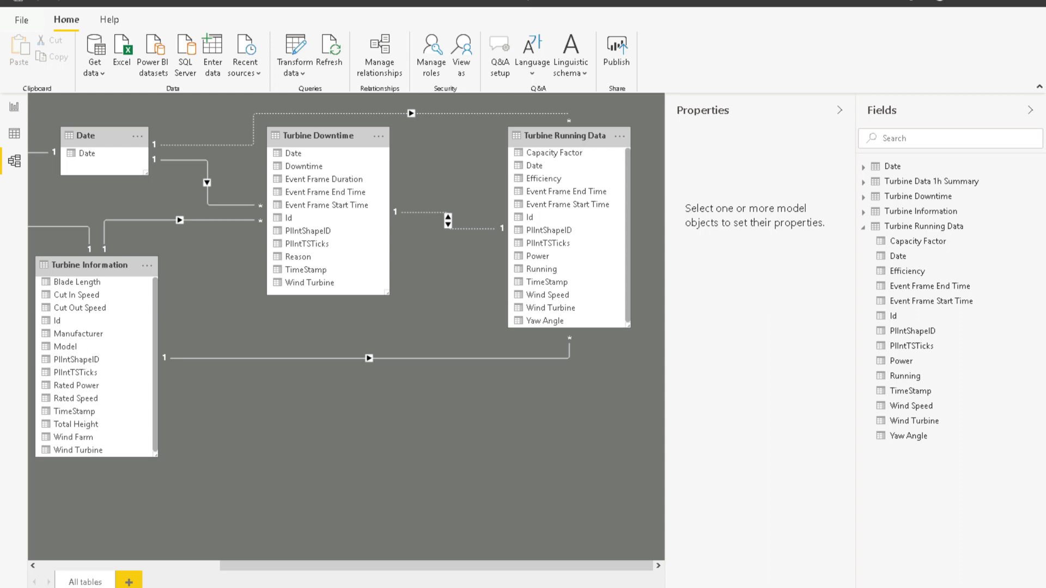
Step: Add a blank report page and name it 'Wind Farm Details'
{"action": "left_click", "coordinate": [15, 110]}
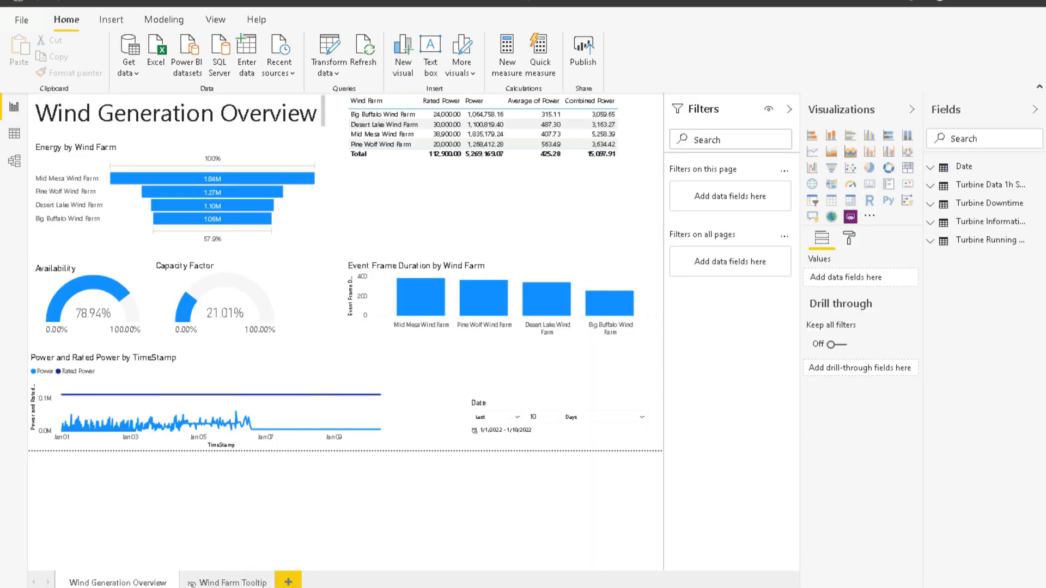
{"action": "left_click", "coordinate": [289, 581]}
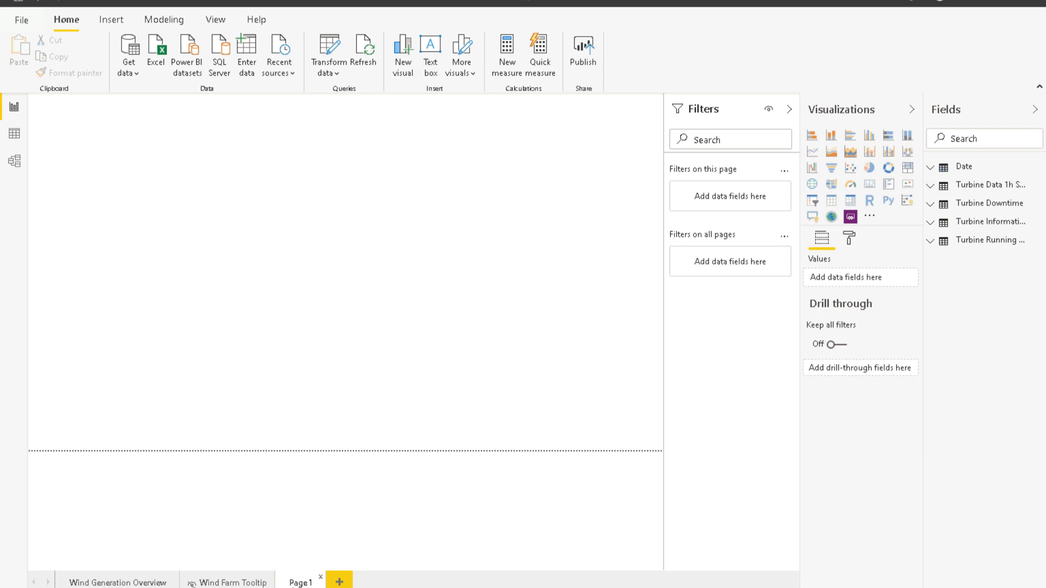
{"action": "right_click", "coordinate": [301, 582]}
{"action": "left_click", "coordinate": [342, 554]}
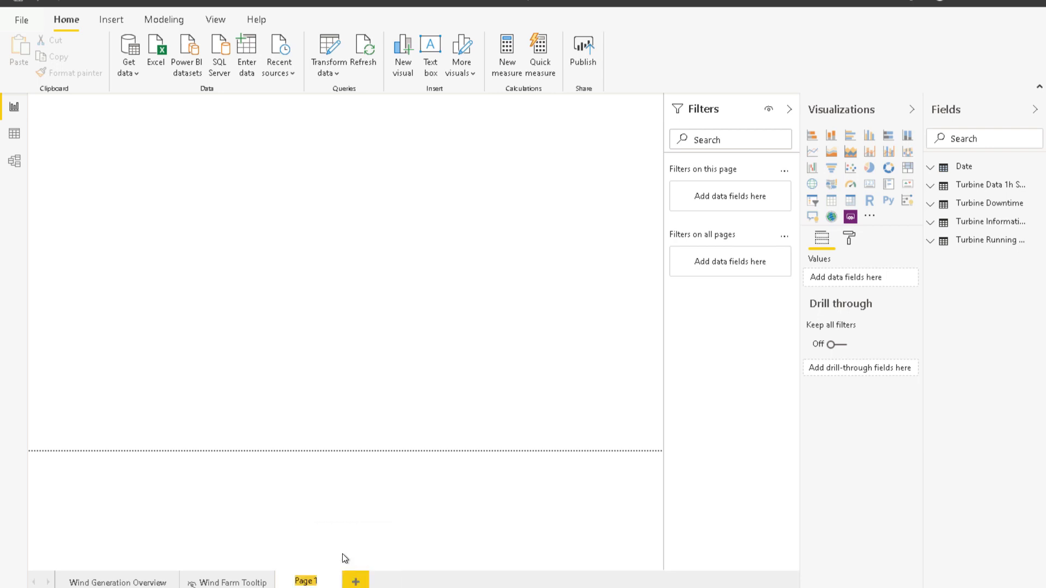
{"action": "type", "text": "Wind F"}
{"action": "type", "text": "arm Details"}
{"action": "key", "text": "Return"}
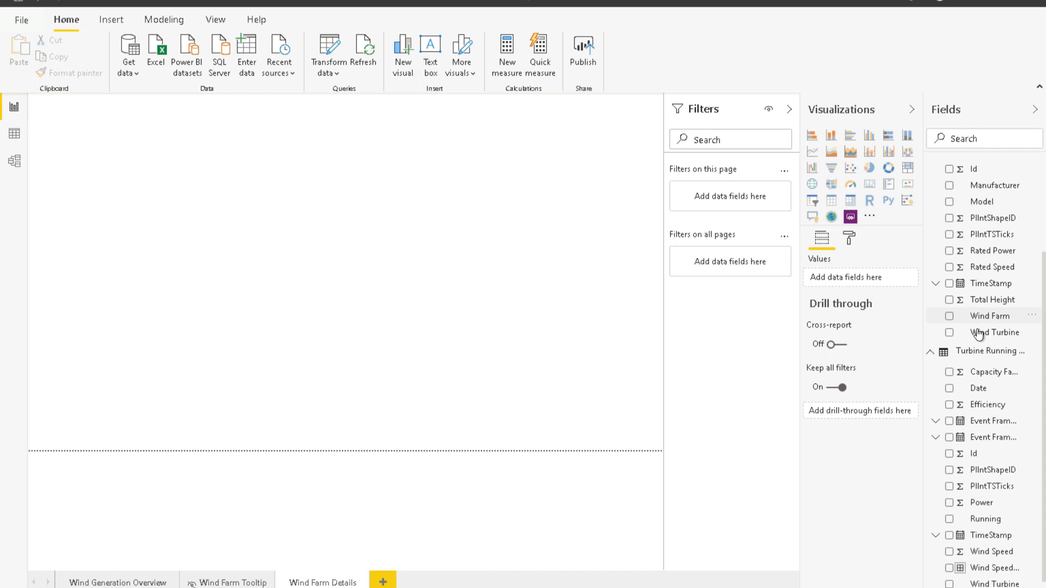
Step: Set Wind Farm as the page's drill-through field with Keep all filters turned off
{"action": "left_click_drag", "start_coordinate": [989, 316], "coordinate": [875, 413]}
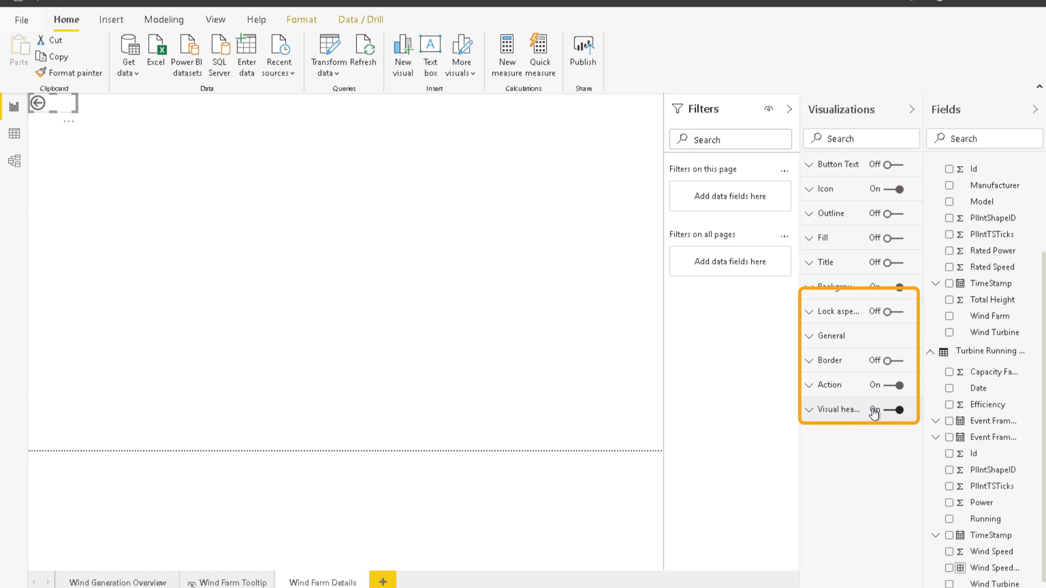
{"action": "left_click", "coordinate": [554, 354]}
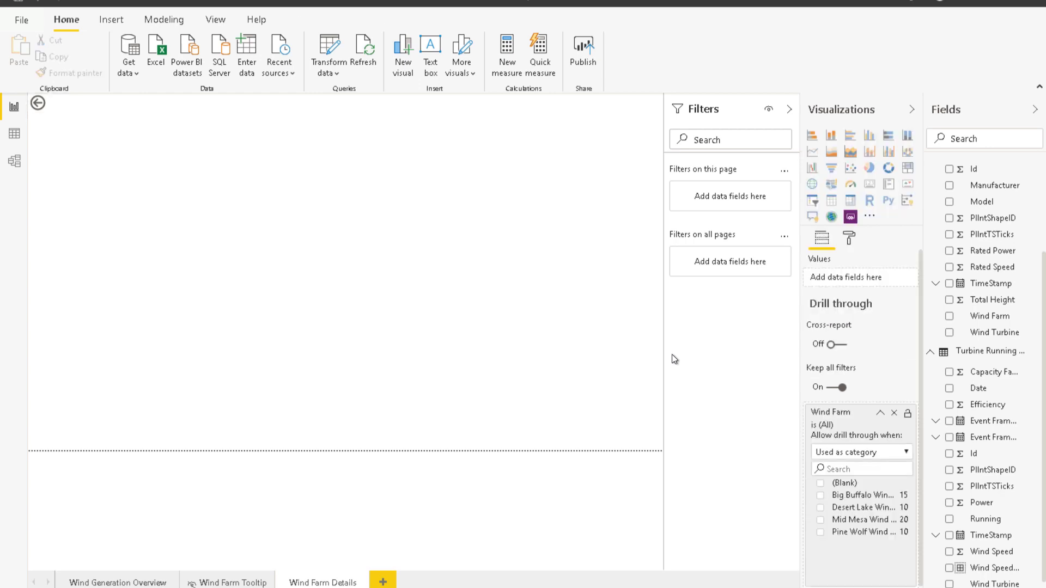
{"action": "left_click", "coordinate": [830, 391]}
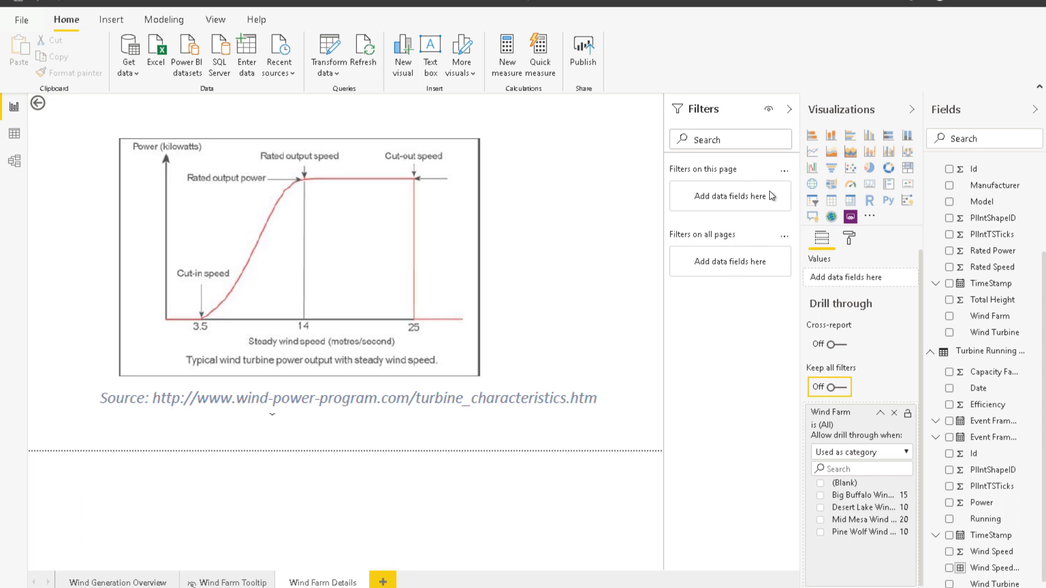
Step: Add a widened line chart: Wind Speed axis, Wind Turbine legend, Average of Power values
{"action": "left_click", "coordinate": [812, 152]}
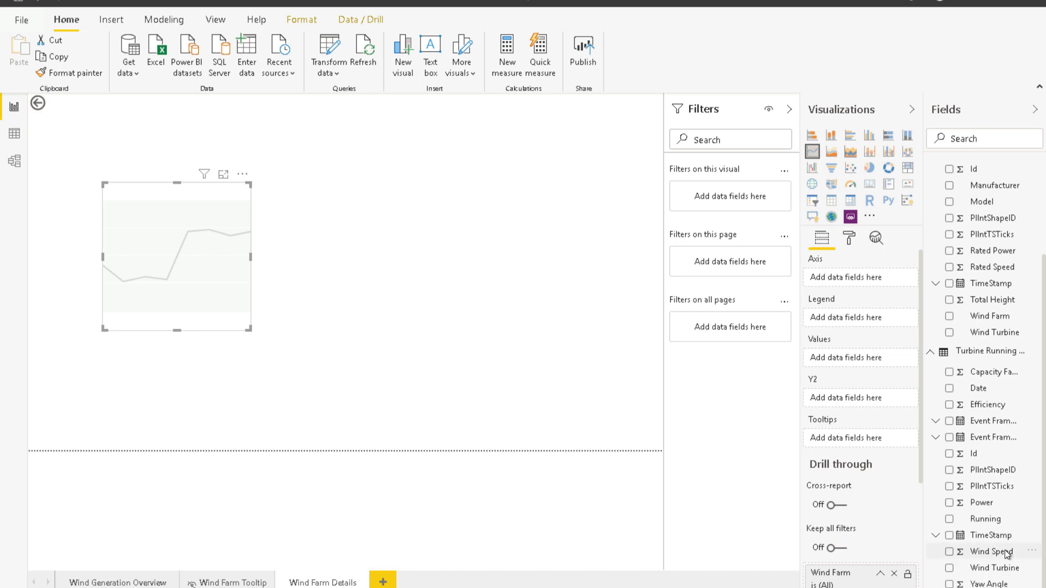
{"action": "left_click_drag", "start_coordinate": [990, 552], "coordinate": [846, 284]}
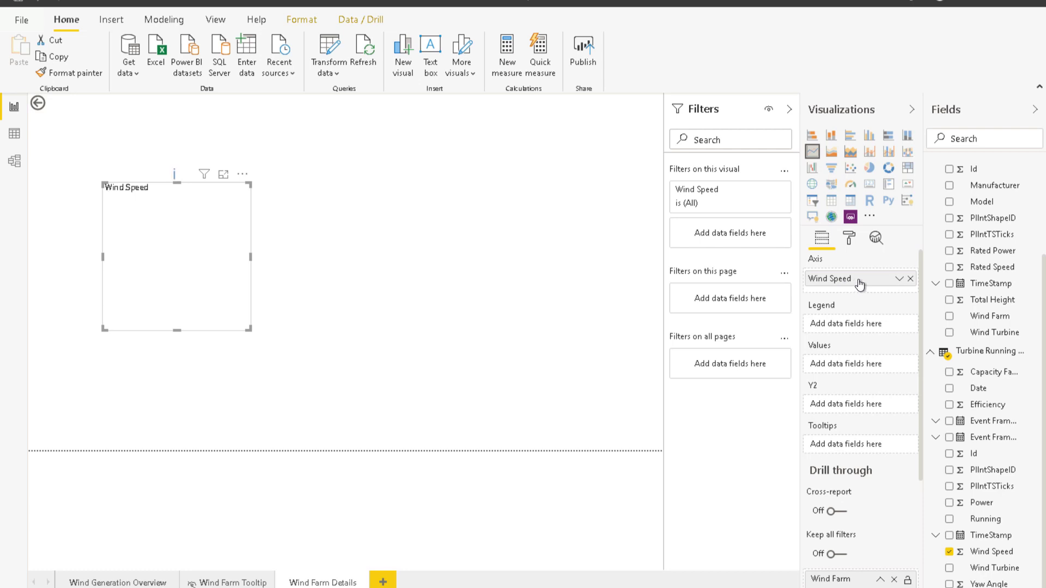
{"action": "left_click_drag", "start_coordinate": [994, 332], "coordinate": [896, 328]}
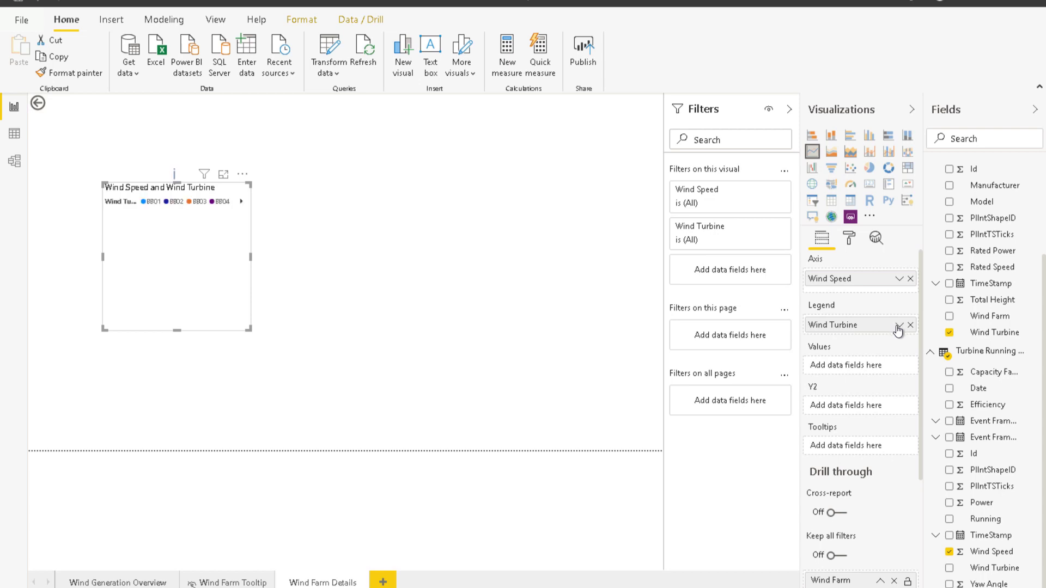
{"action": "left_click_drag", "start_coordinate": [980, 503], "coordinate": [859, 365]}
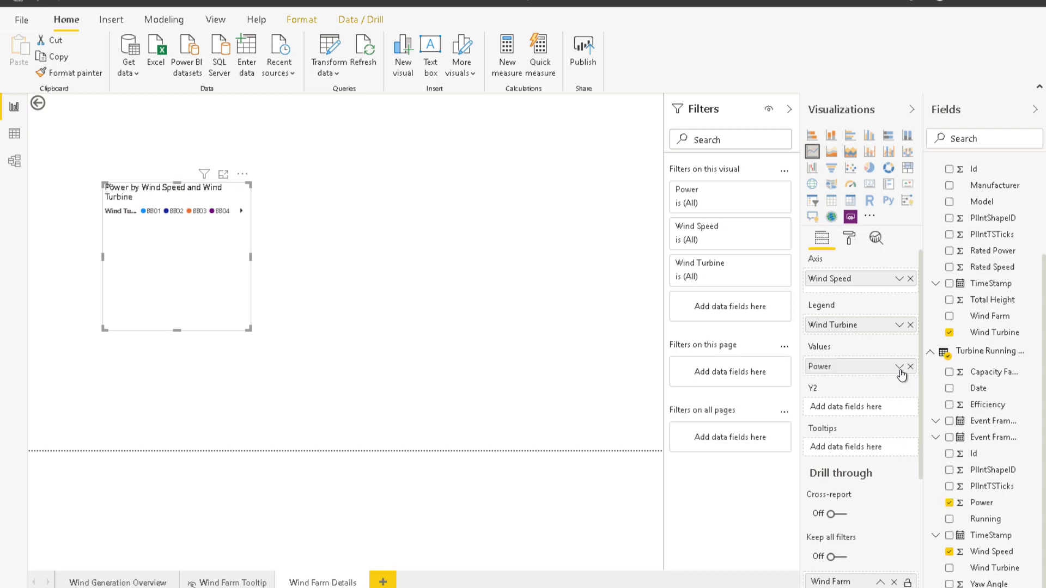
{"action": "left_click", "coordinate": [900, 367]}
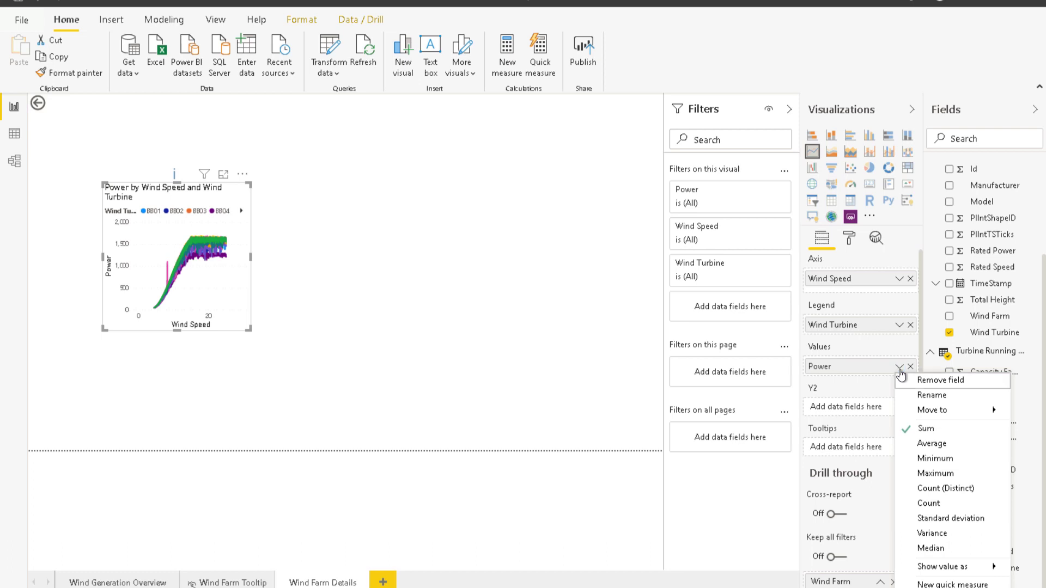
{"action": "left_click", "coordinate": [935, 444]}
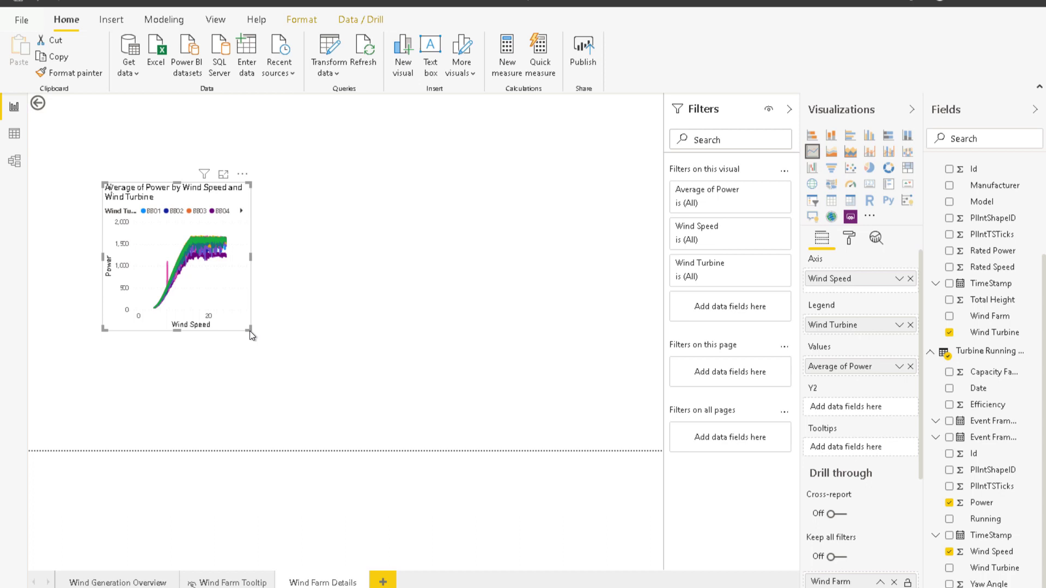
{"action": "left_click_drag", "start_coordinate": [250, 331], "coordinate": [402, 332]}
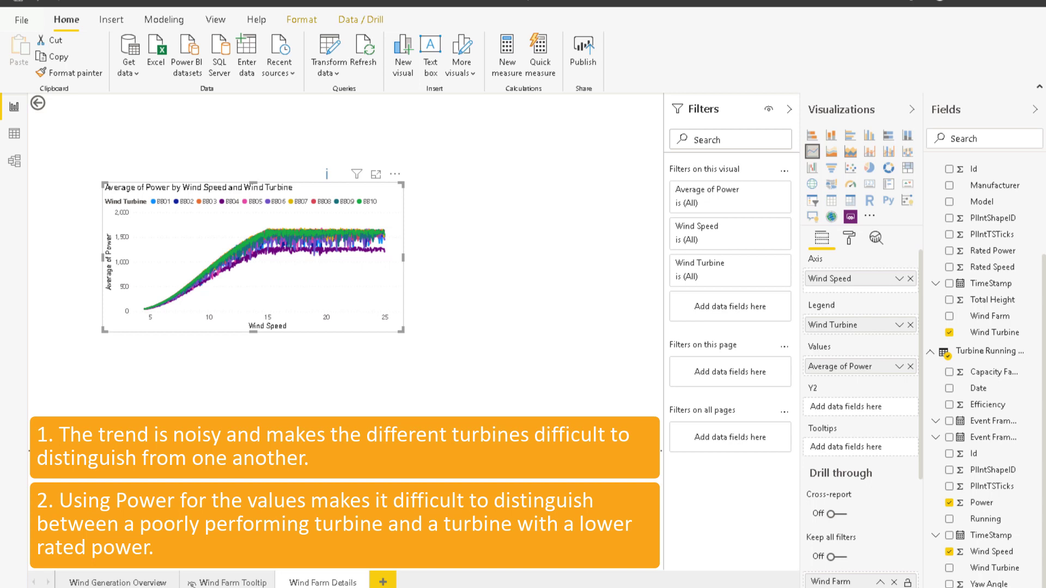
Step: Create a Wind Speed (bins) group from Wind Speed with a 0.5 bin size
{"action": "right_click", "coordinate": [993, 558]}
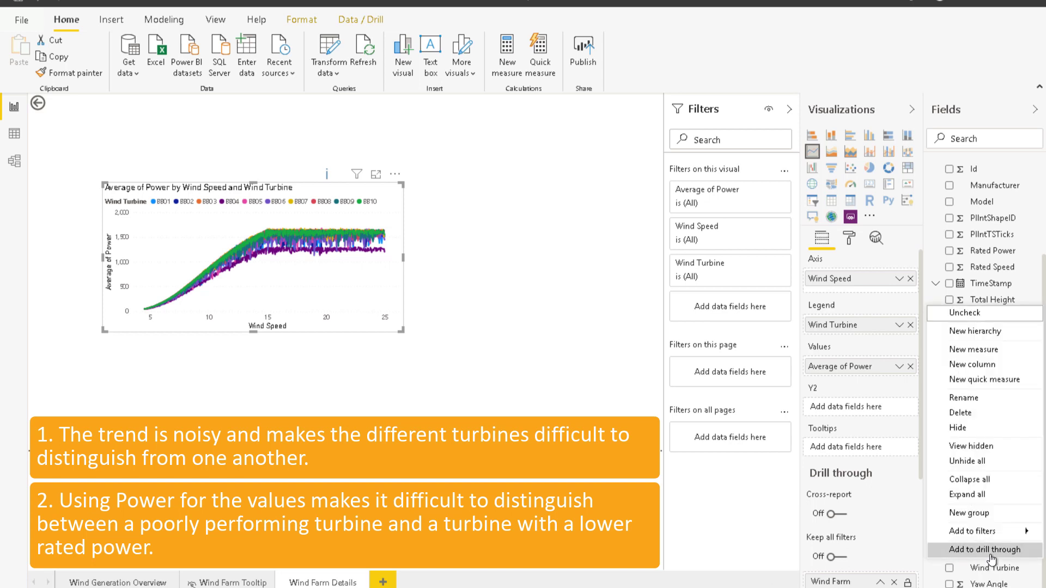
{"action": "key", "text": "Escape"}
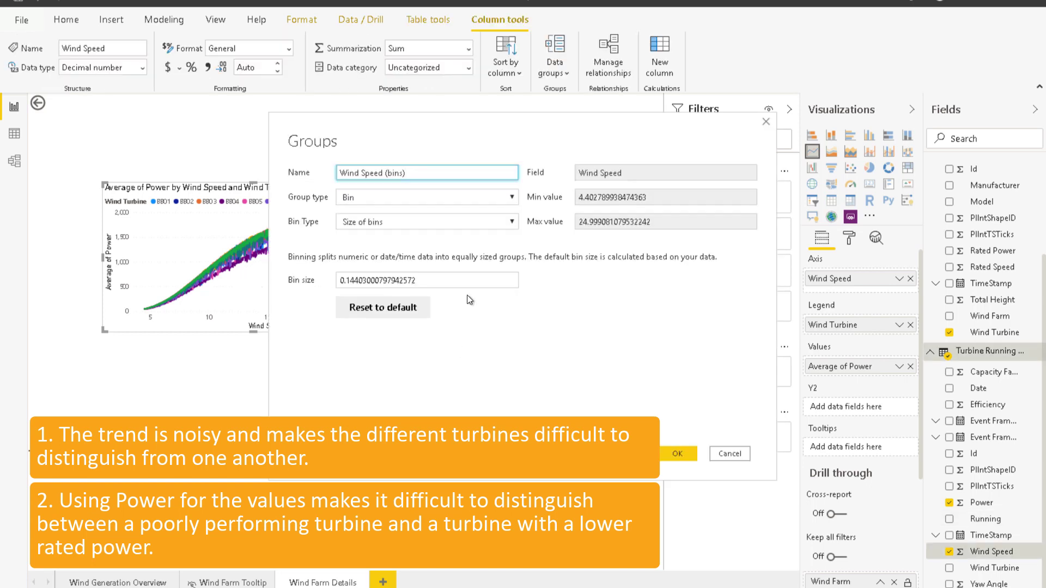
{"action": "mouse_move", "coordinate": [426, 281]}
{"action": "left_click_drag", "start_coordinate": [425, 280], "coordinate": [346, 282]}
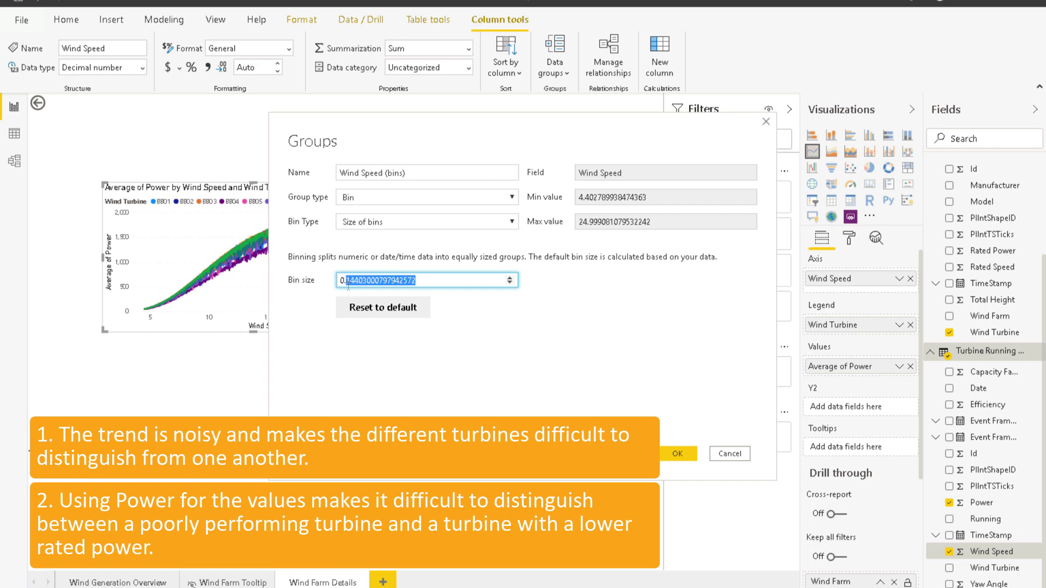
{"action": "type", "text": "5"}
{"action": "key", "text": "shift+Tab"}
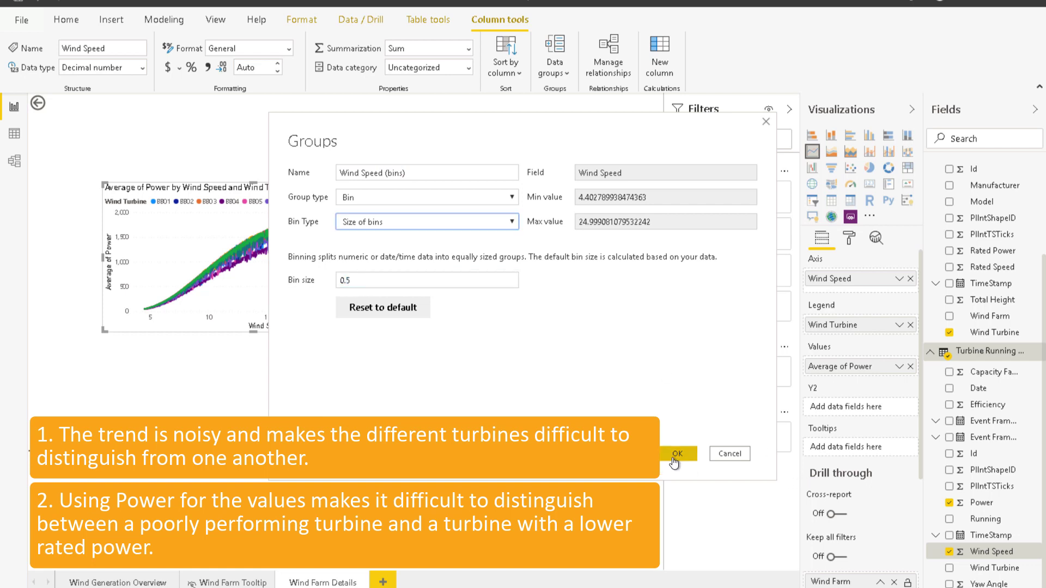
{"action": "left_click", "coordinate": [677, 454]}
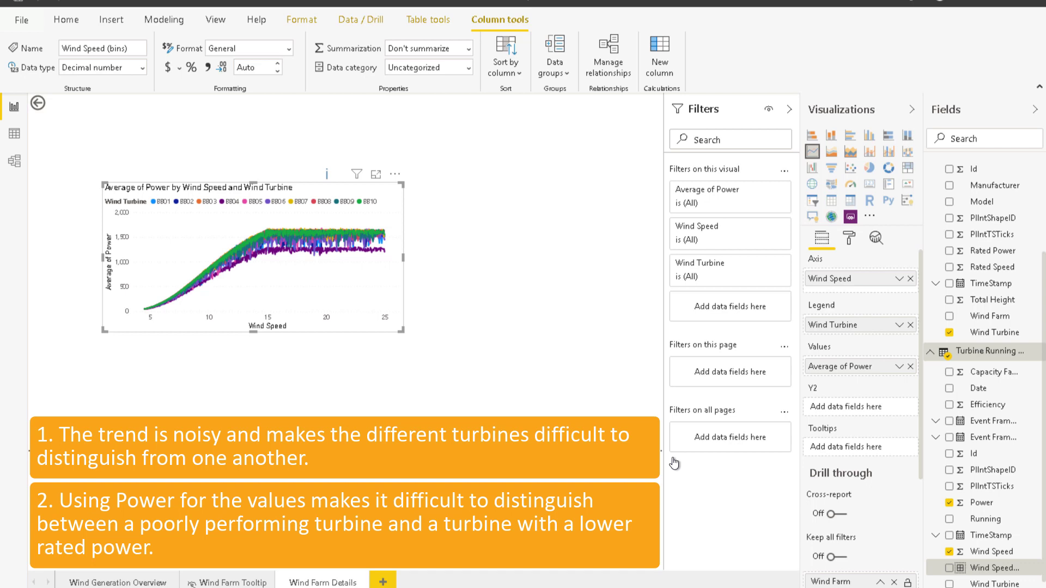
Step: Replace Wind Speed with Wind Speed (bins) on the line chart's axis
{"action": "left_click", "coordinate": [912, 280]}
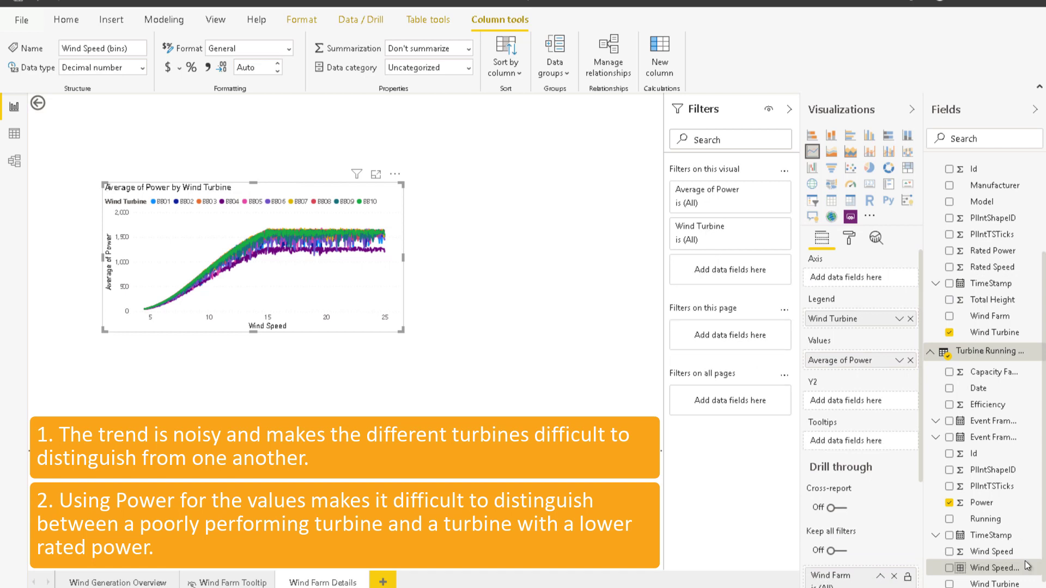
{"action": "left_click_drag", "start_coordinate": [993, 567], "coordinate": [868, 279]}
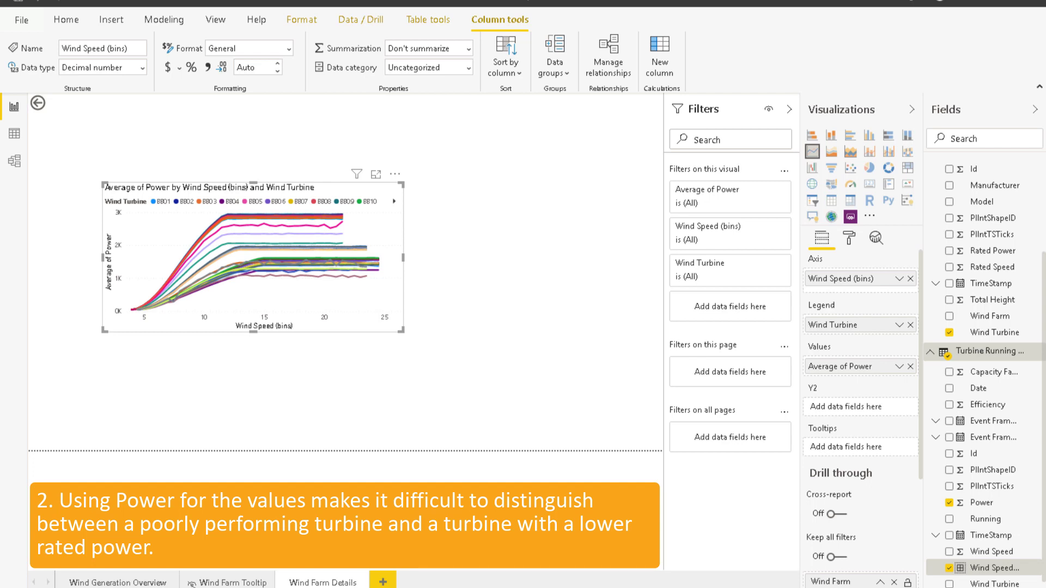
{"action": "scroll", "coordinate": [826, 505], "scroll_direction": "down", "scroll_amount": 3}
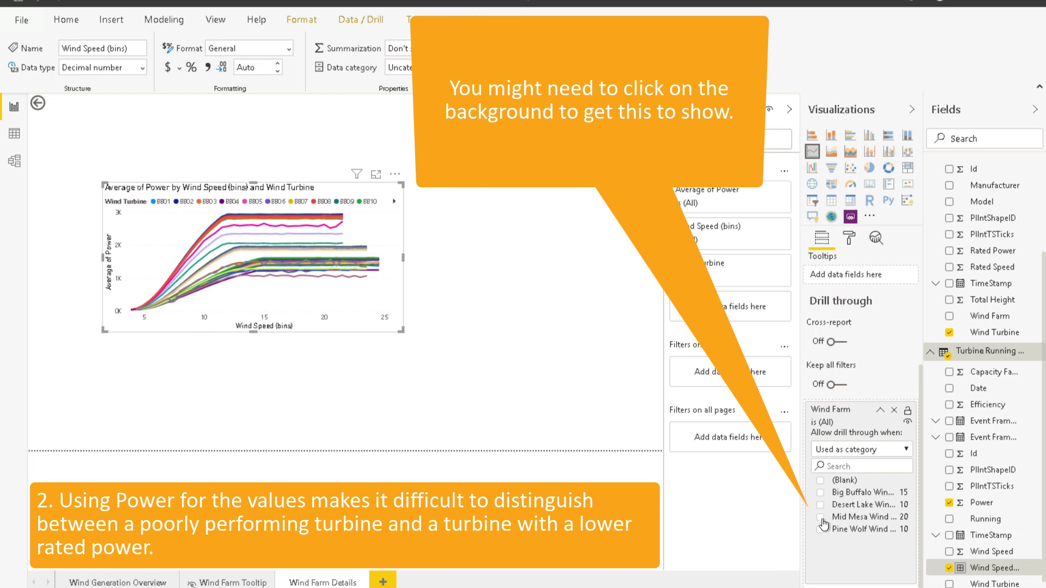
Step: Tick Mid Mesa Wind in the Wind Farm drill-through filter card
{"action": "left_click", "coordinate": [822, 517]}
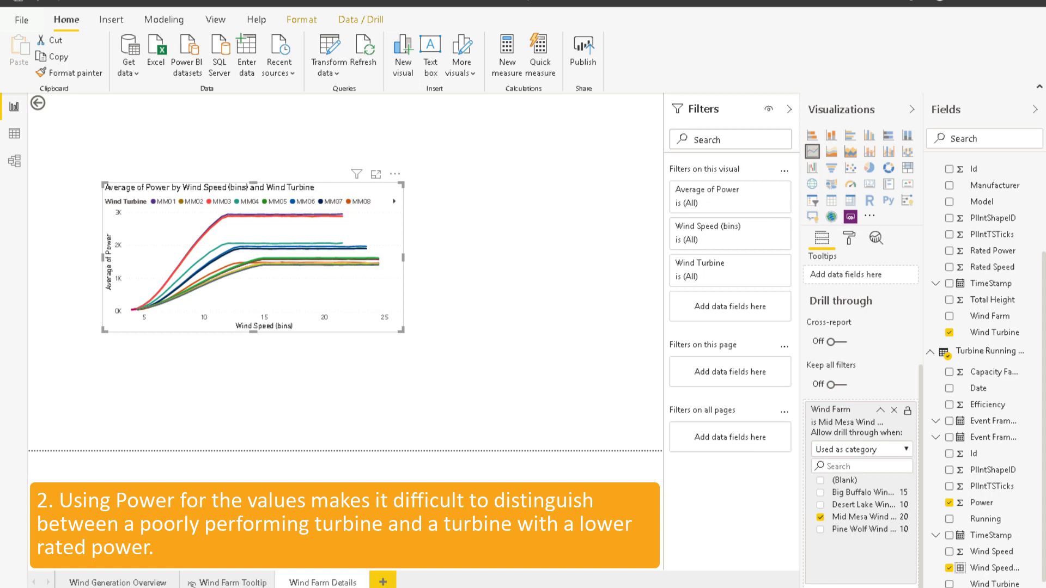
{"action": "scroll", "coordinate": [858, 368], "scroll_direction": "up", "scroll_amount": 5}
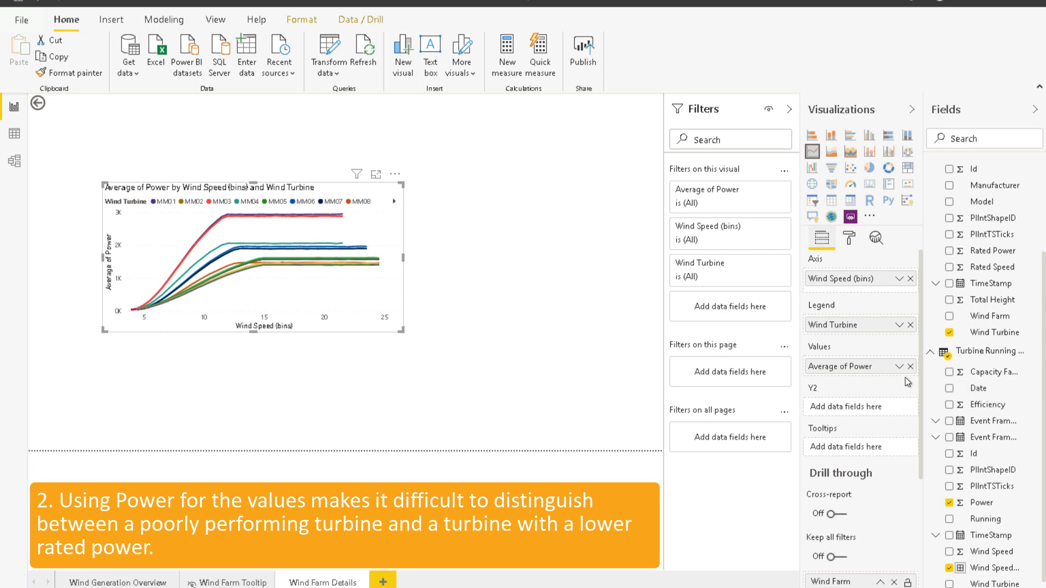
Step: Swap Power for Capacity Factor on the chart, with Average summarization and Percentage format
{"action": "left_click", "coordinate": [911, 366]}
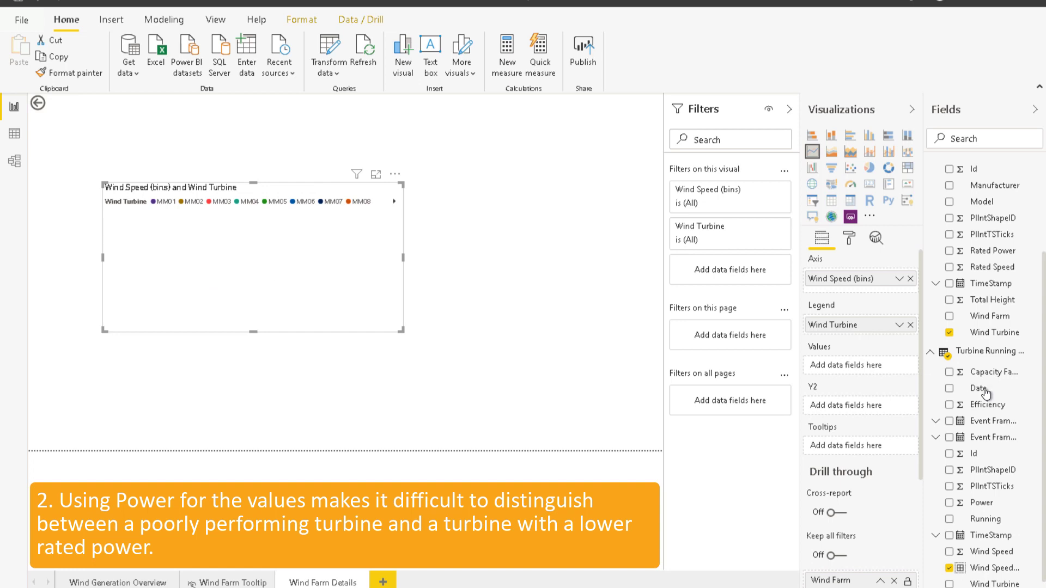
{"action": "left_click_drag", "start_coordinate": [991, 372], "coordinate": [850, 368]}
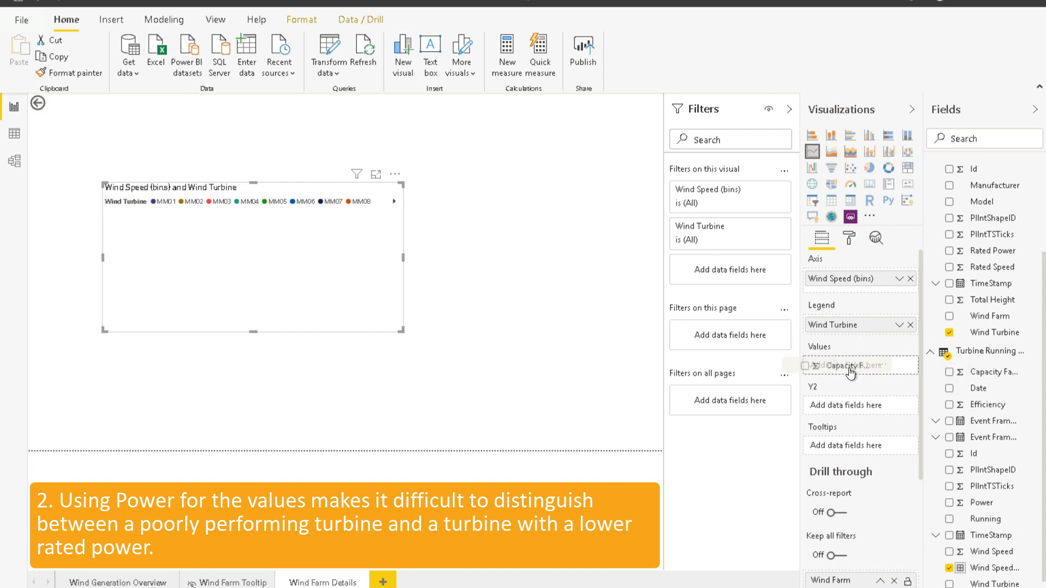
{"action": "left_click", "coordinate": [992, 371]}
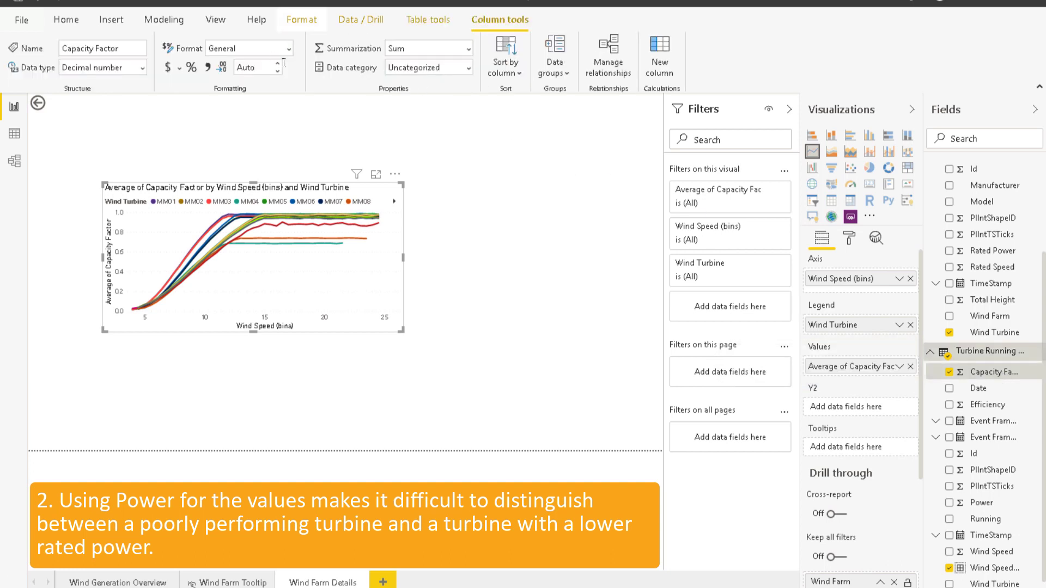
{"action": "left_click", "coordinate": [468, 52]}
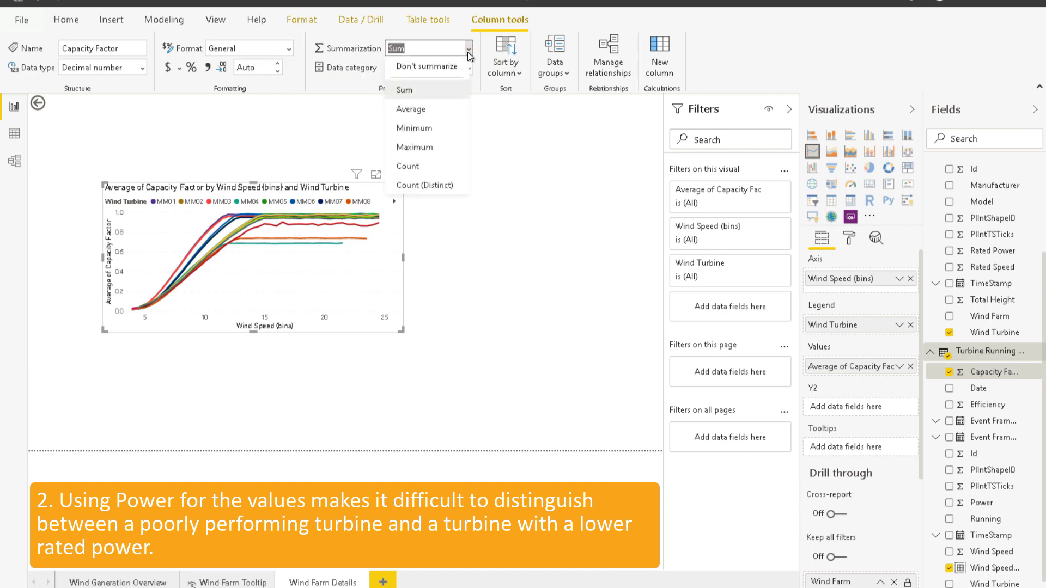
{"action": "left_click", "coordinate": [429, 115]}
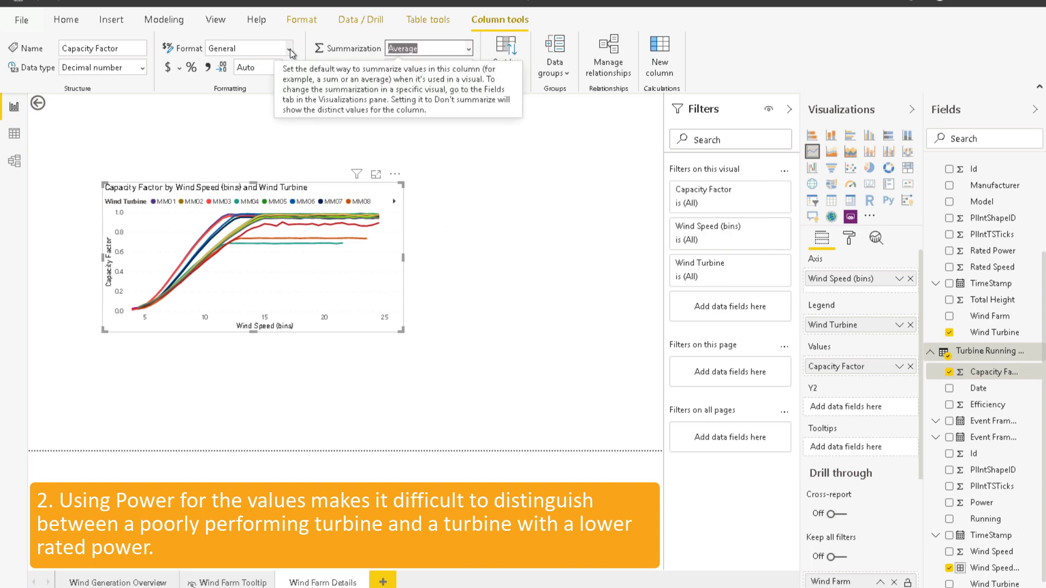
{"action": "left_click", "coordinate": [290, 50]}
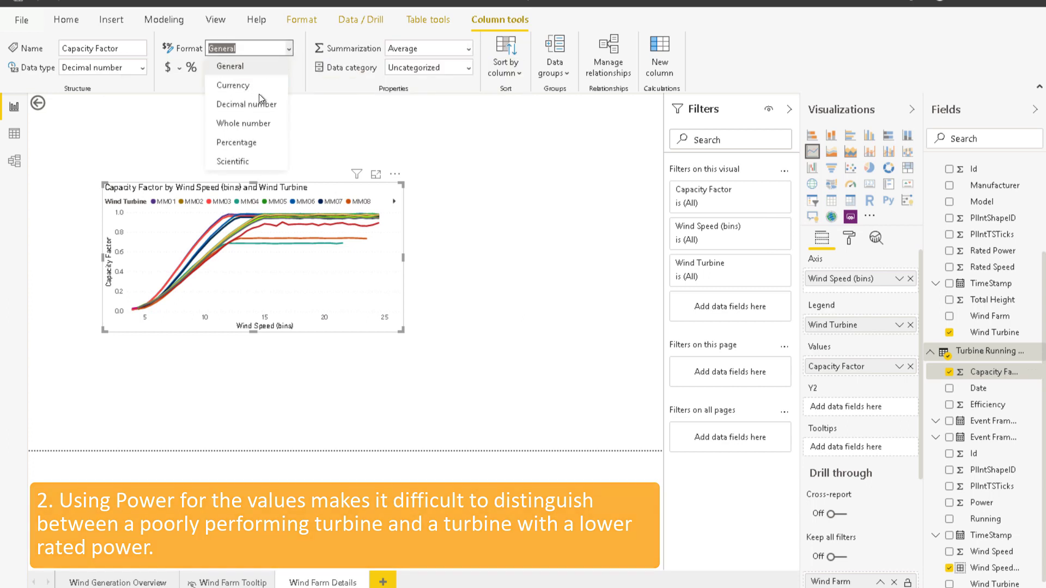
{"action": "left_click", "coordinate": [237, 142]}
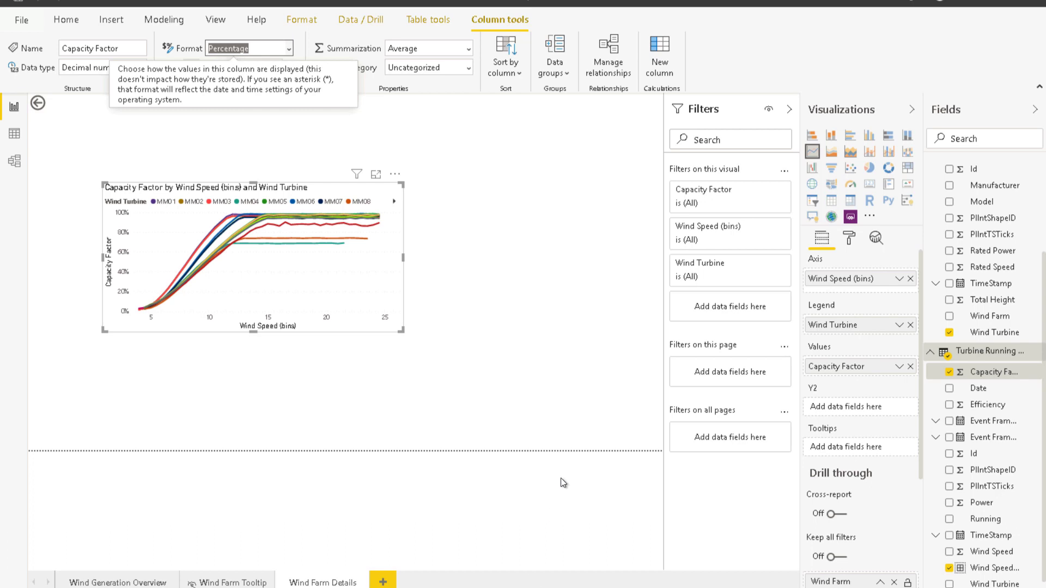
{"action": "left_click", "coordinate": [571, 391]}
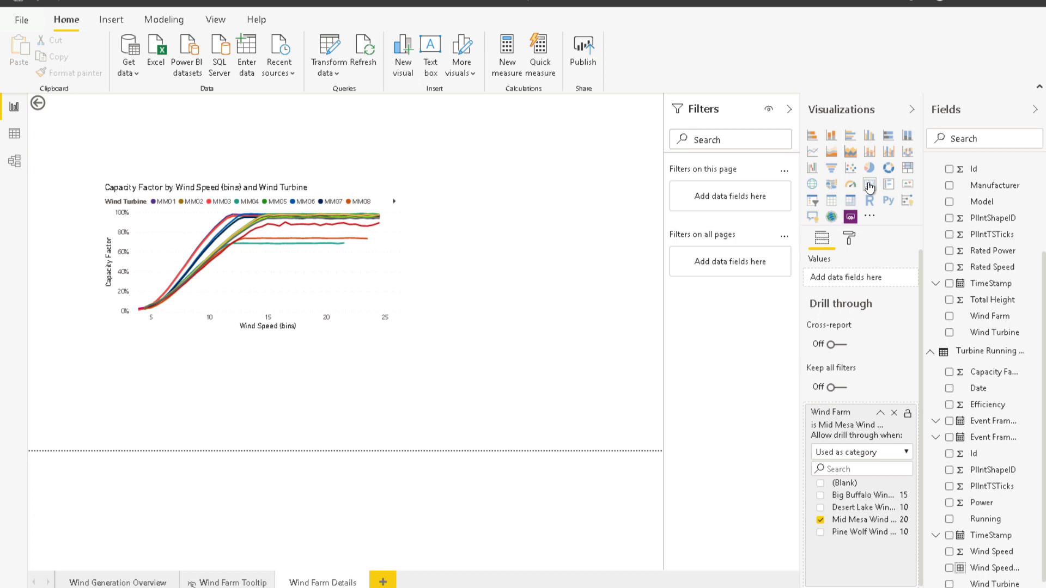
Step: Add a Wind Farm name card as the title at the top of the page
{"action": "left_click", "coordinate": [870, 185]}
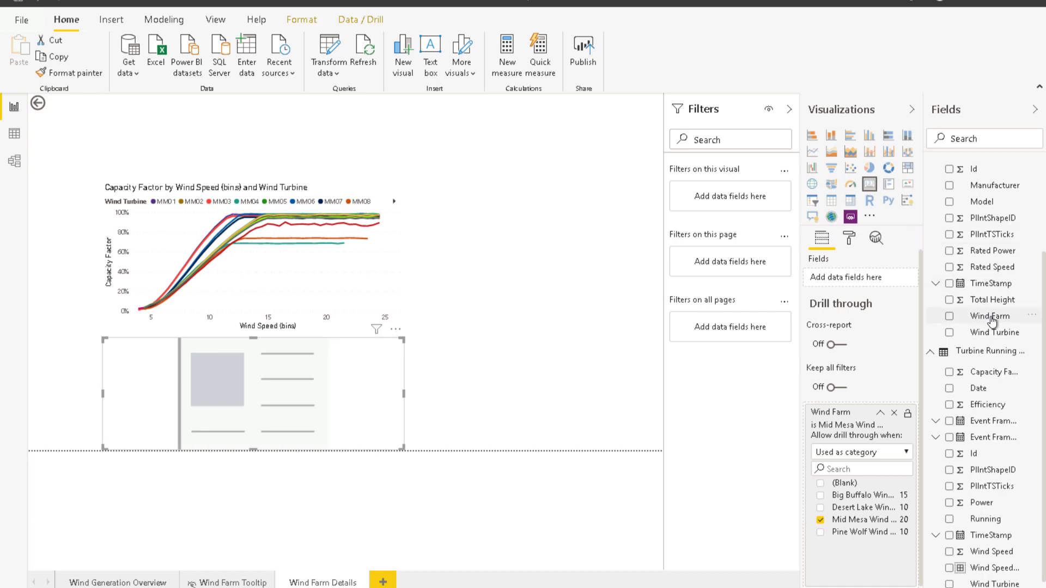
{"action": "left_click_drag", "start_coordinate": [988, 317], "coordinate": [851, 281]}
{"action": "left_click_drag", "start_coordinate": [362, 381], "coordinate": [454, 131]}
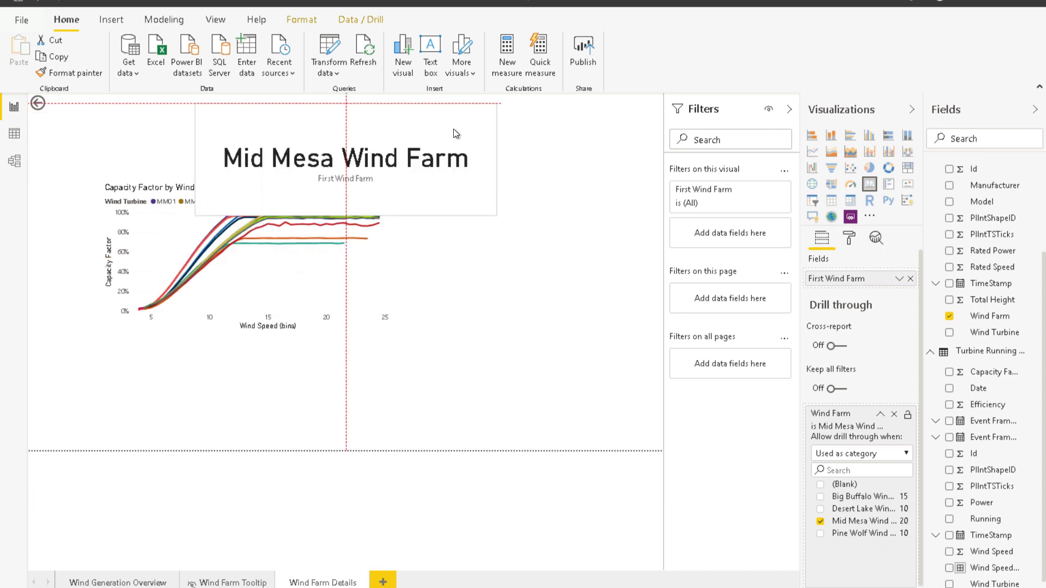
Step: Move the capacity factor line chart under the title card, then return to Wind Generation Overview
{"action": "left_click", "coordinate": [211, 321]}
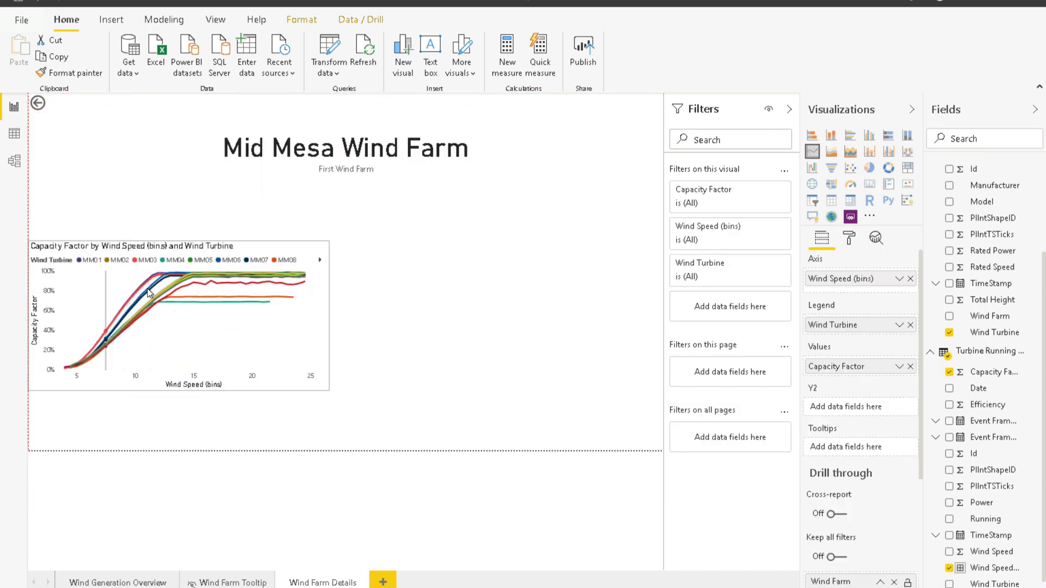
{"action": "left_click_drag", "start_coordinate": [147, 289], "coordinate": [167, 226]}
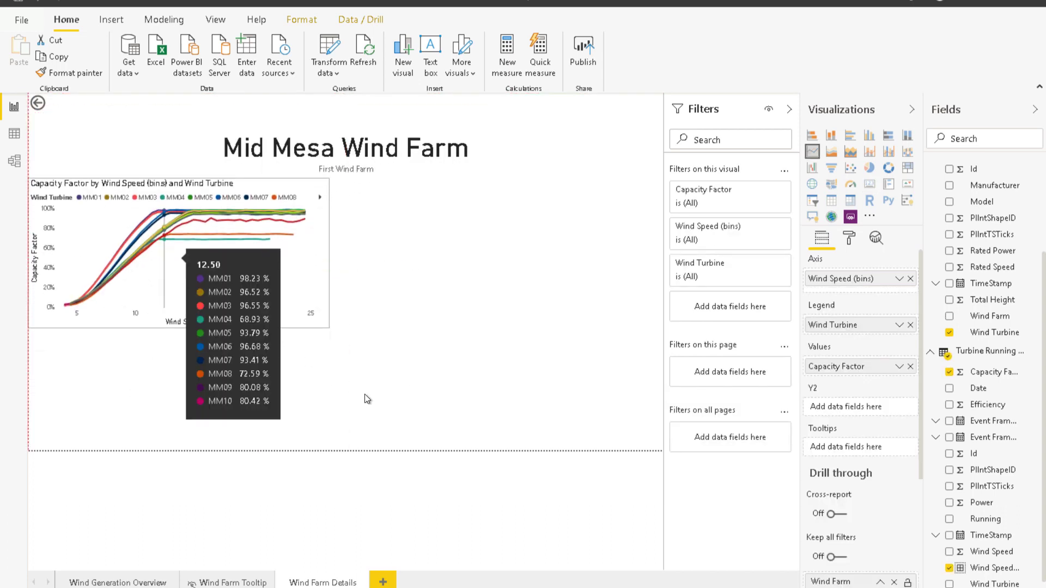
{"action": "left_click", "coordinate": [399, 494]}
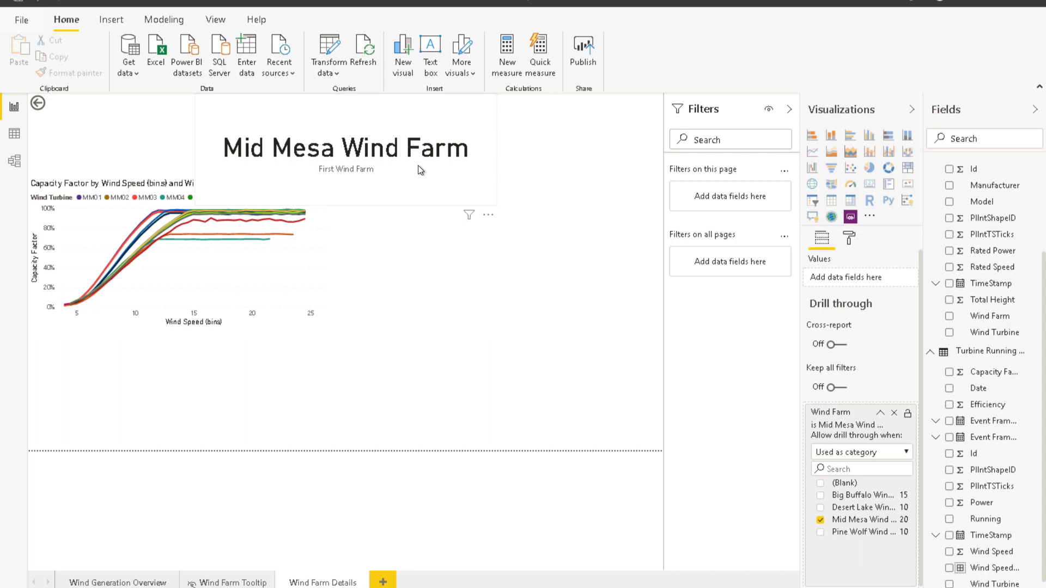
{"action": "left_click", "coordinate": [118, 583]}
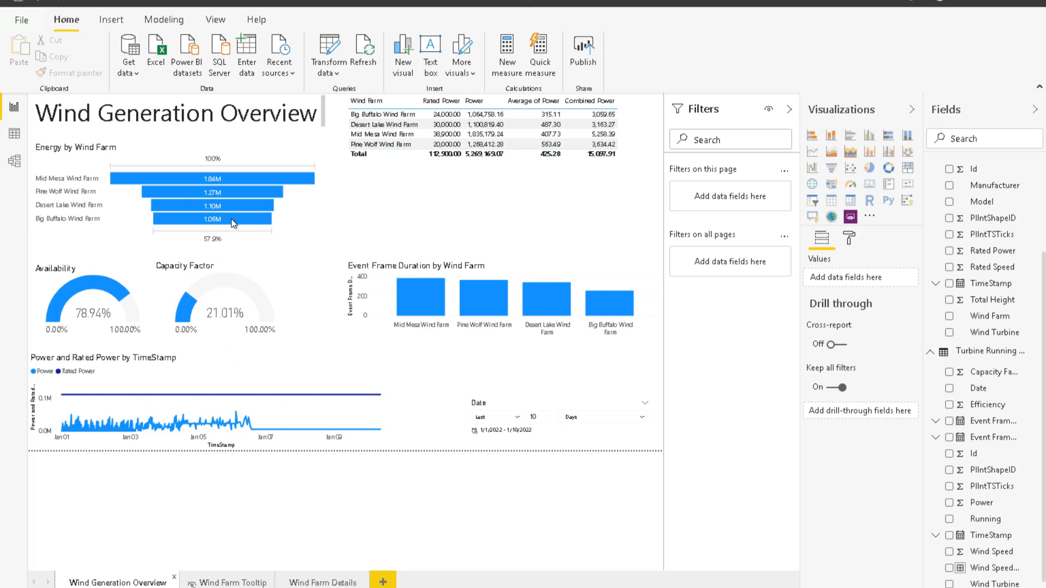
Step: Drill through from the Big Buffalo bar to Wind Farm Details, then return to the overview
{"action": "right_click", "coordinate": [249, 223]}
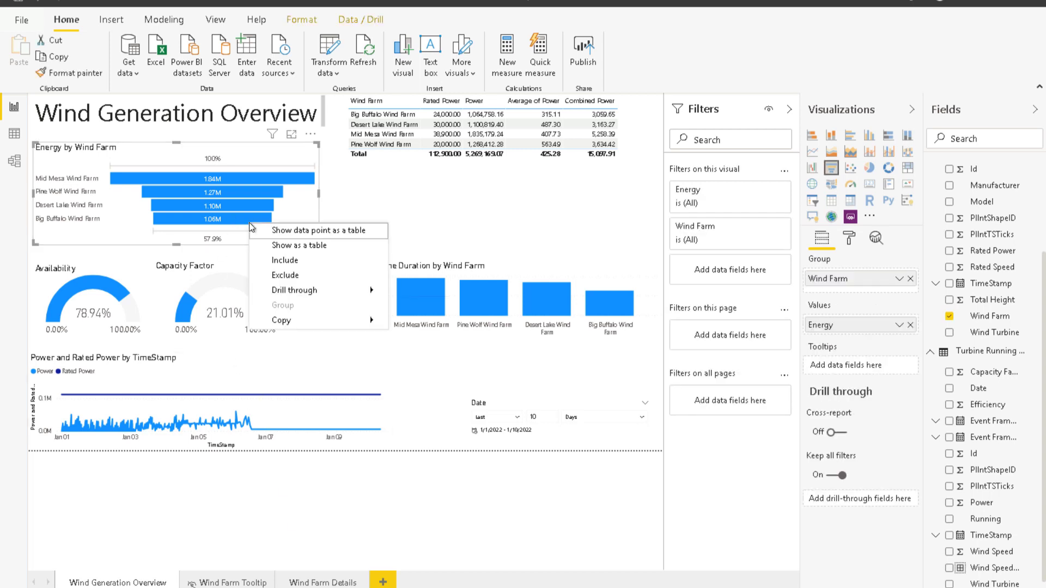
{"action": "mouse_move", "coordinate": [296, 291]}
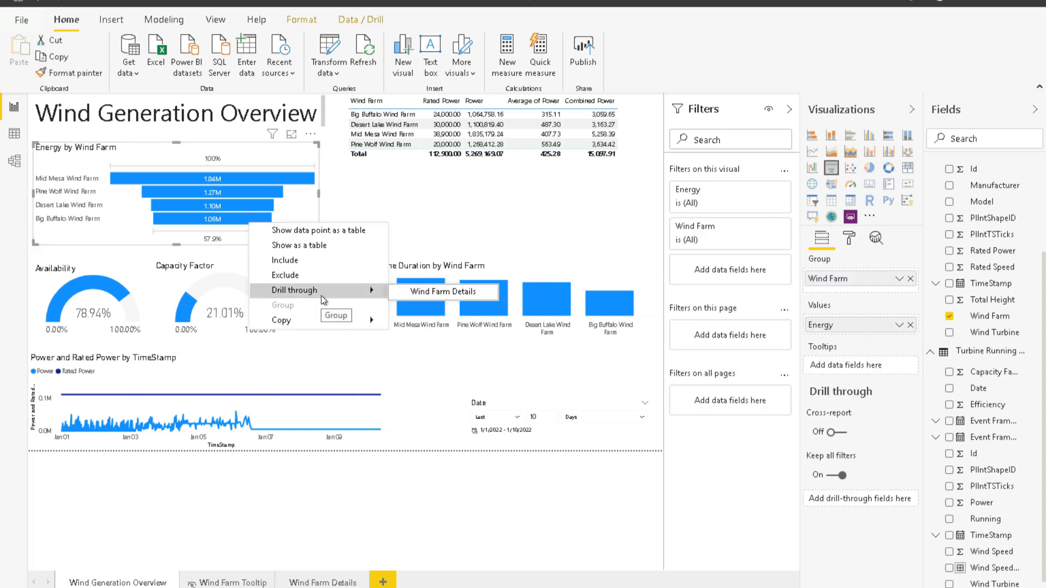
{"action": "left_click", "coordinate": [401, 294]}
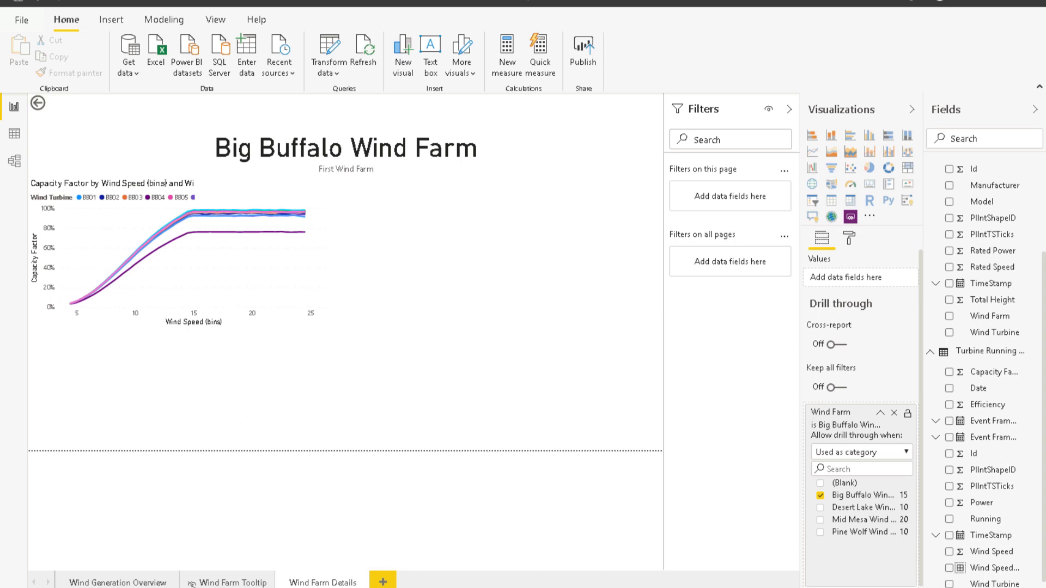
{"action": "left_click", "coordinate": [118, 583]}
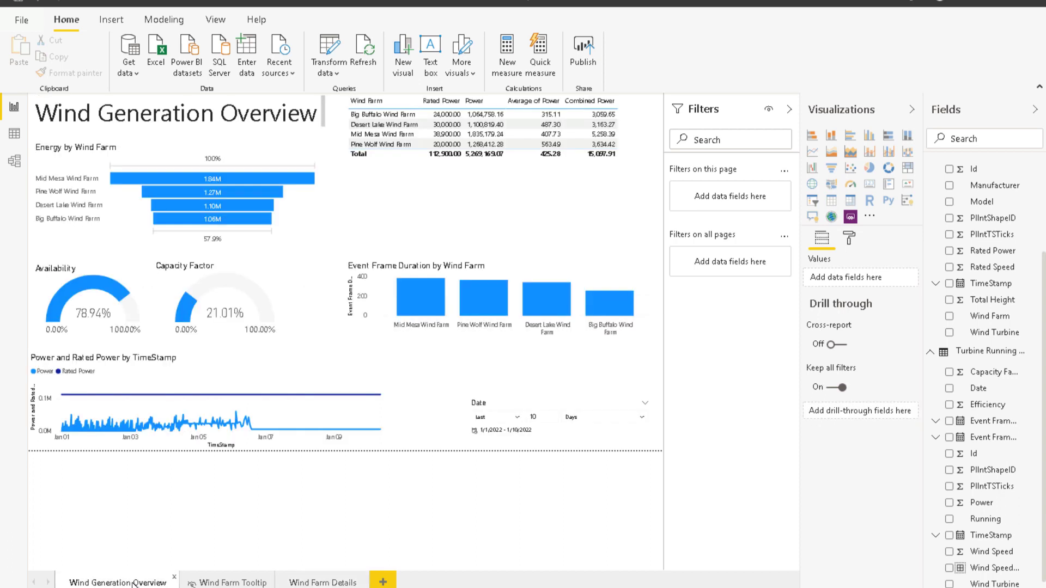
Step: Copy the overview's Date slicer onto Wind Farm Details and sync it with the original
{"action": "left_click", "coordinate": [587, 399]}
{"action": "right_click", "coordinate": [588, 400]}
{"action": "mouse_move", "coordinate": [621, 438]}
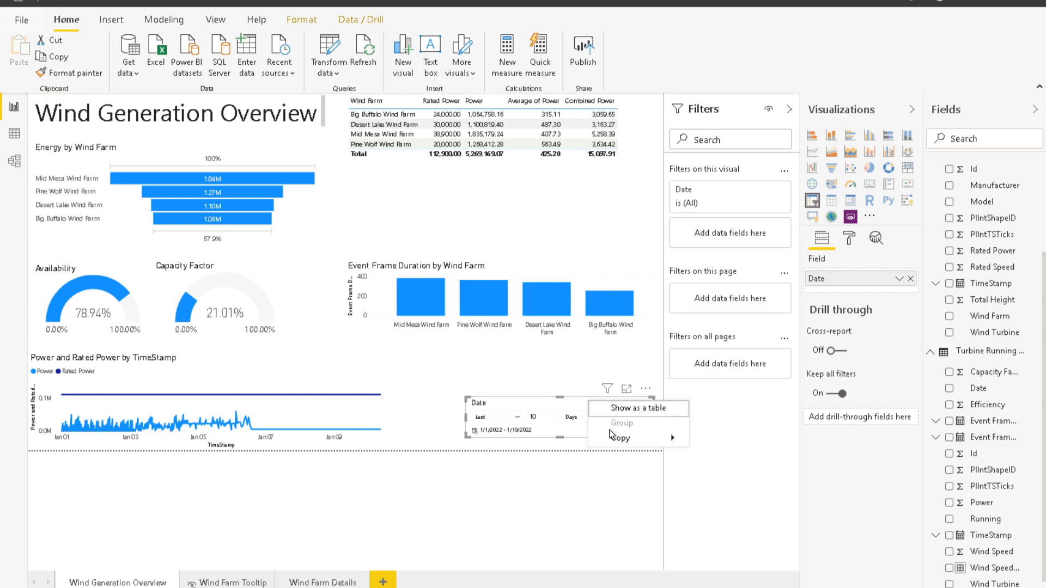
{"action": "left_click", "coordinate": [710, 441]}
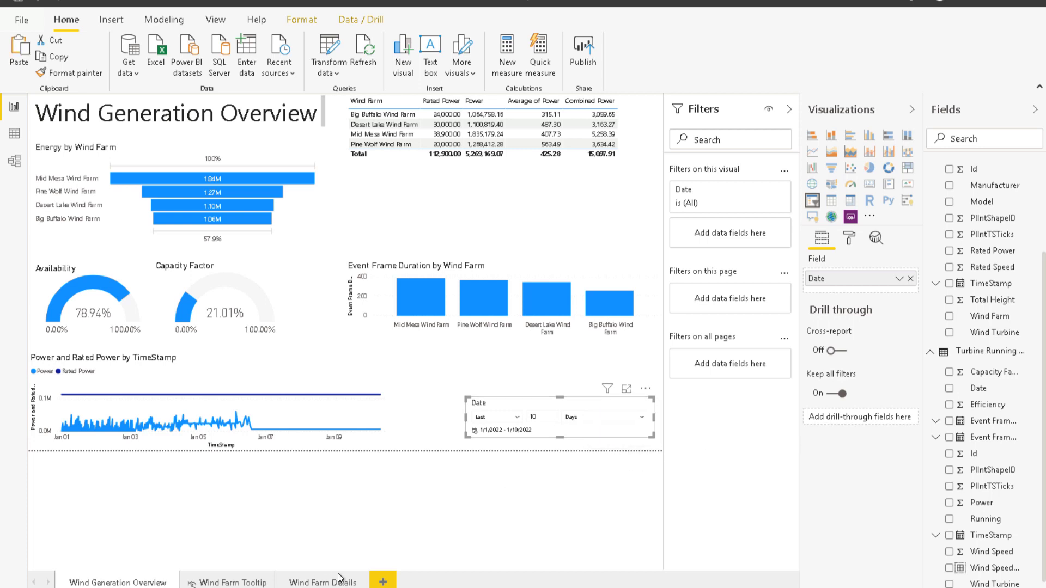
{"action": "left_click", "coordinate": [323, 582]}
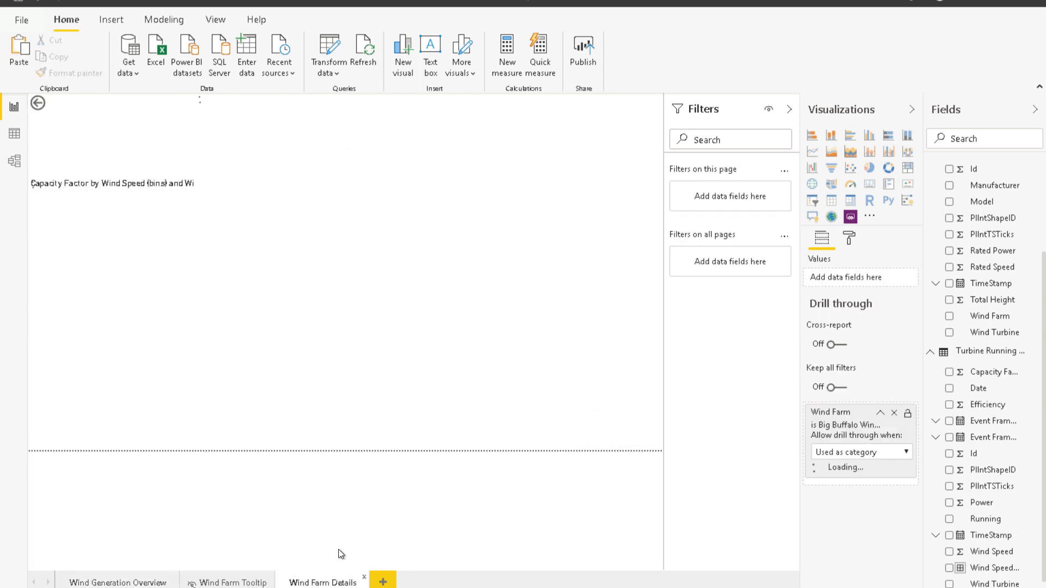
{"action": "left_click", "coordinate": [21, 51]}
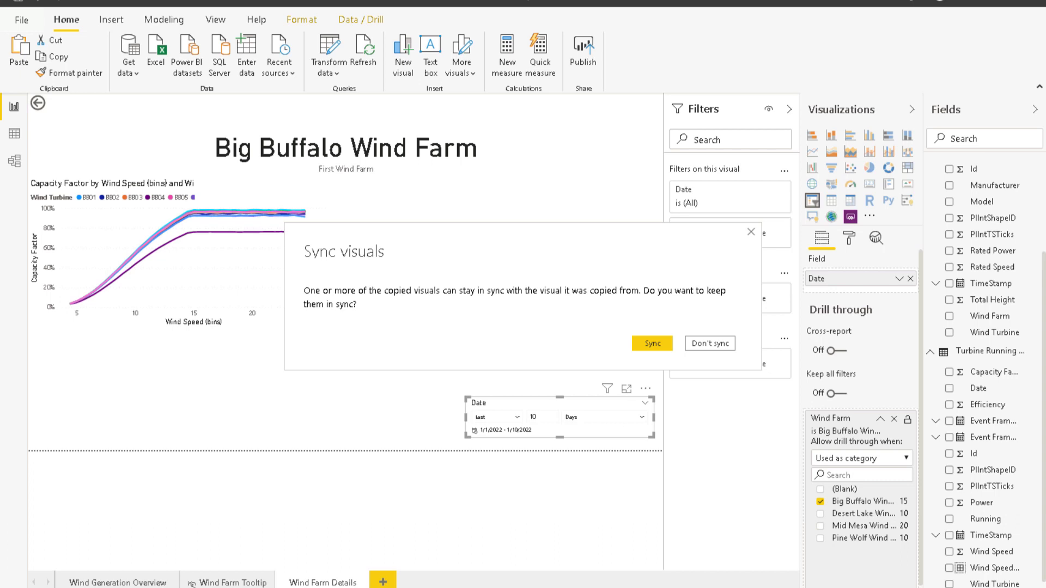
{"action": "left_click", "coordinate": [651, 343]}
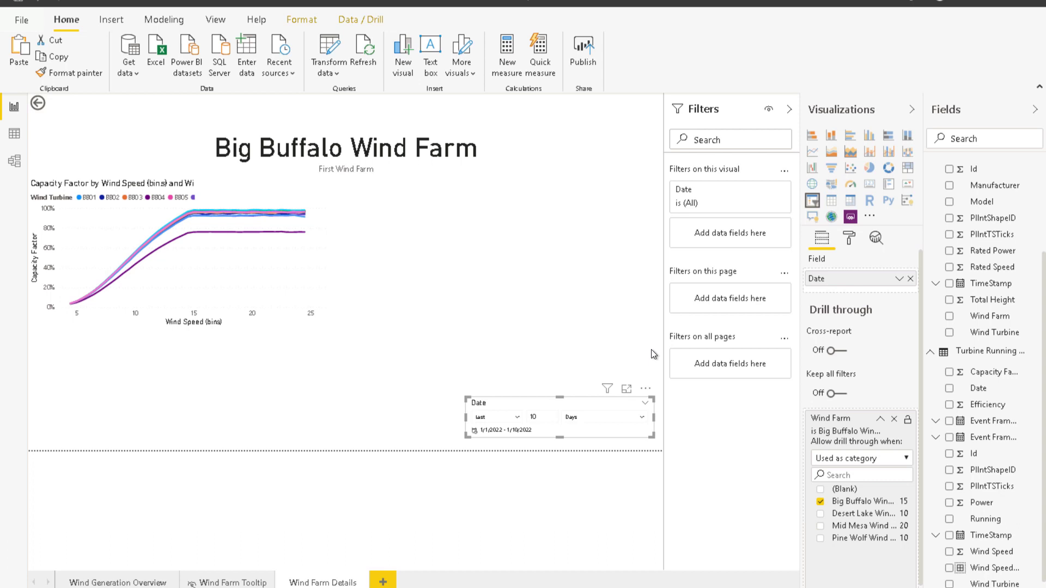
Step: Switch the ribbon to the View tab for theme, layout and pane options
{"action": "left_click", "coordinate": [216, 21]}
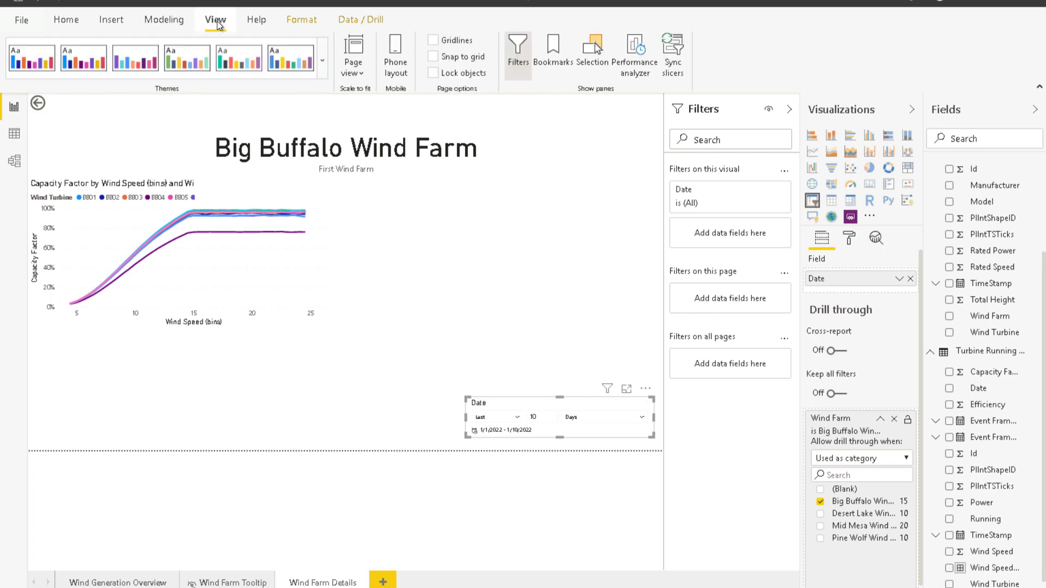